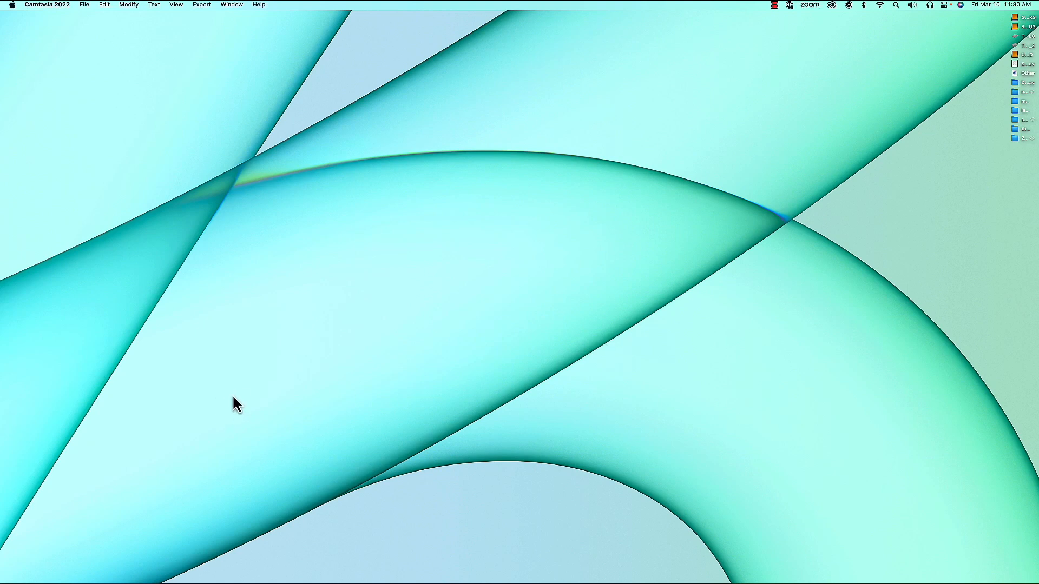
# - Switch to Camtasia and create a new blank project from the welcome window
pyautogui.moveTo(5, 512)
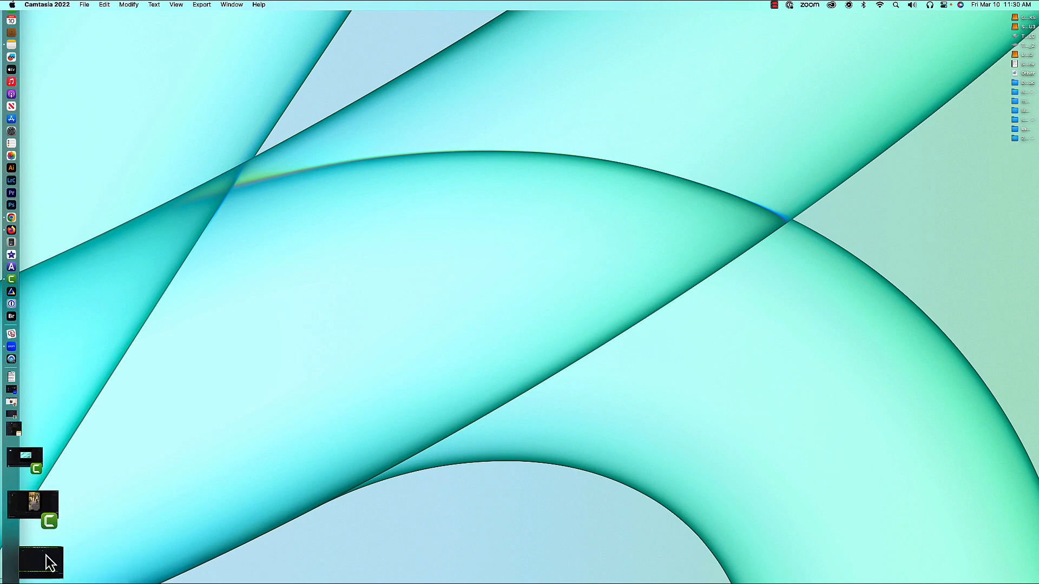
pyautogui.click(45, 561)
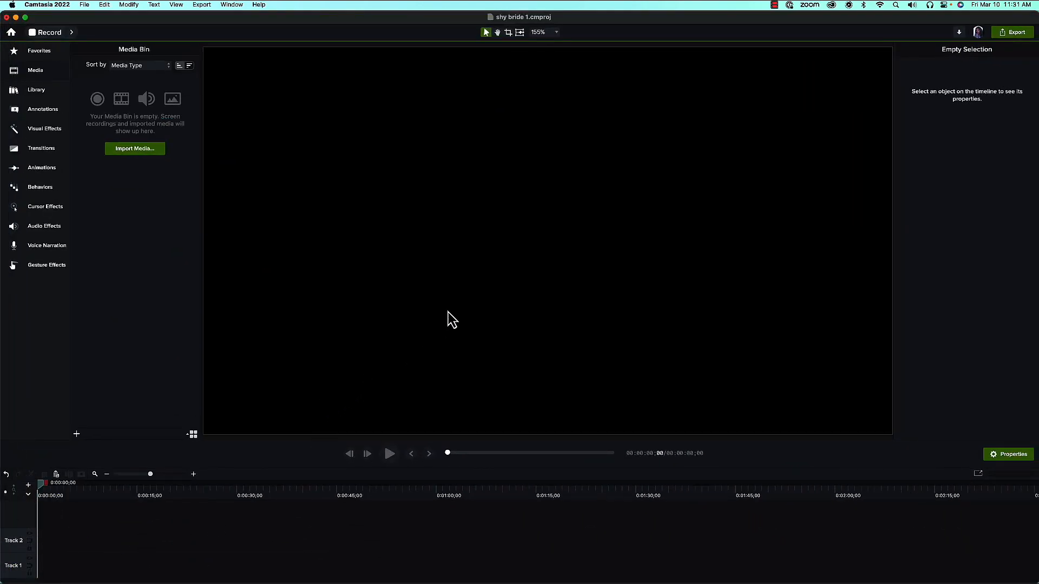
pyautogui.click(11, 33)
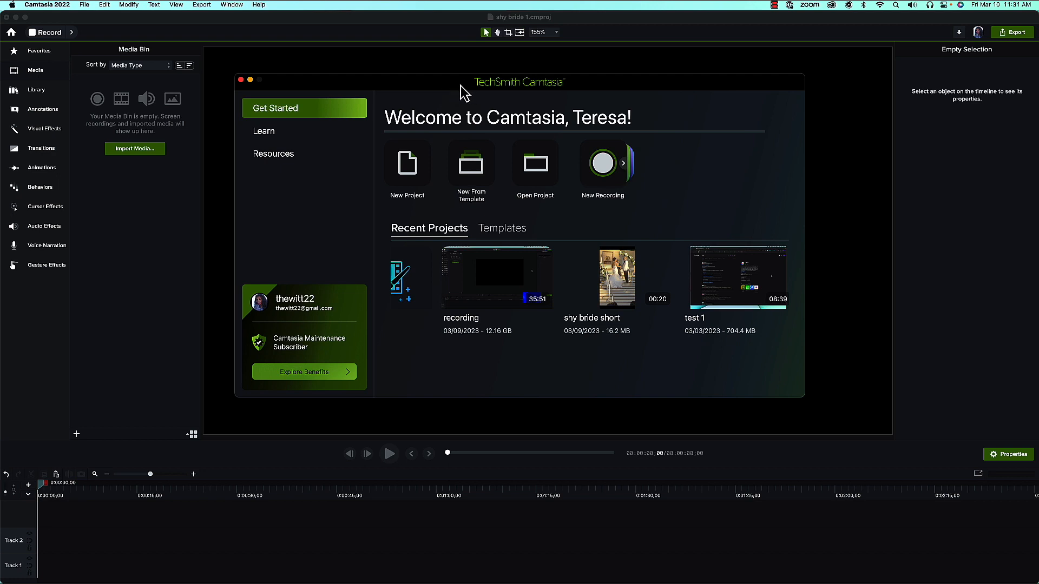
pyautogui.moveTo(4, 302)
pyautogui.moveTo(579, 94); pyautogui.dragTo(574, 32)
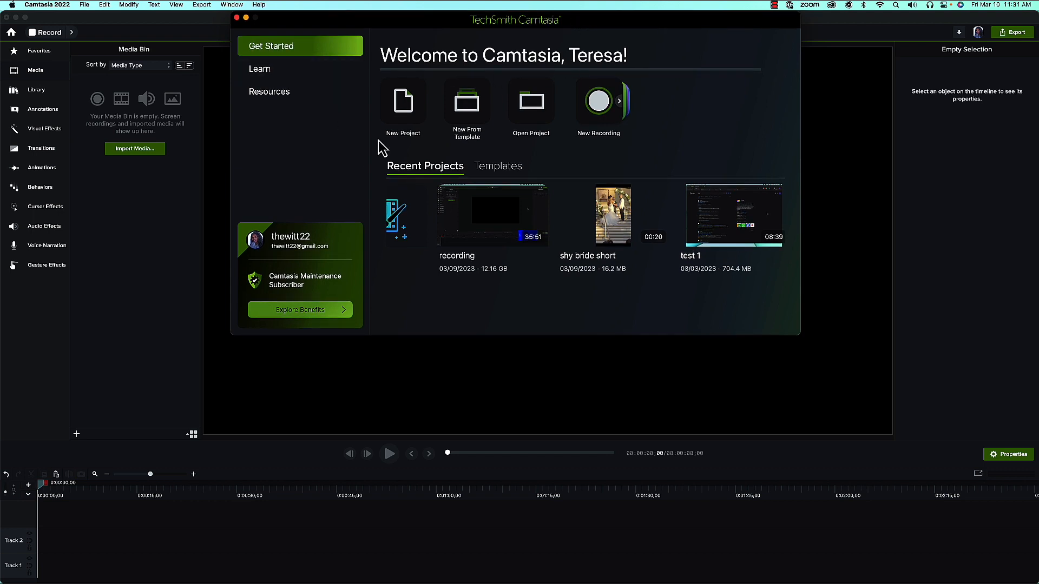
pyautogui.click(85, 5)
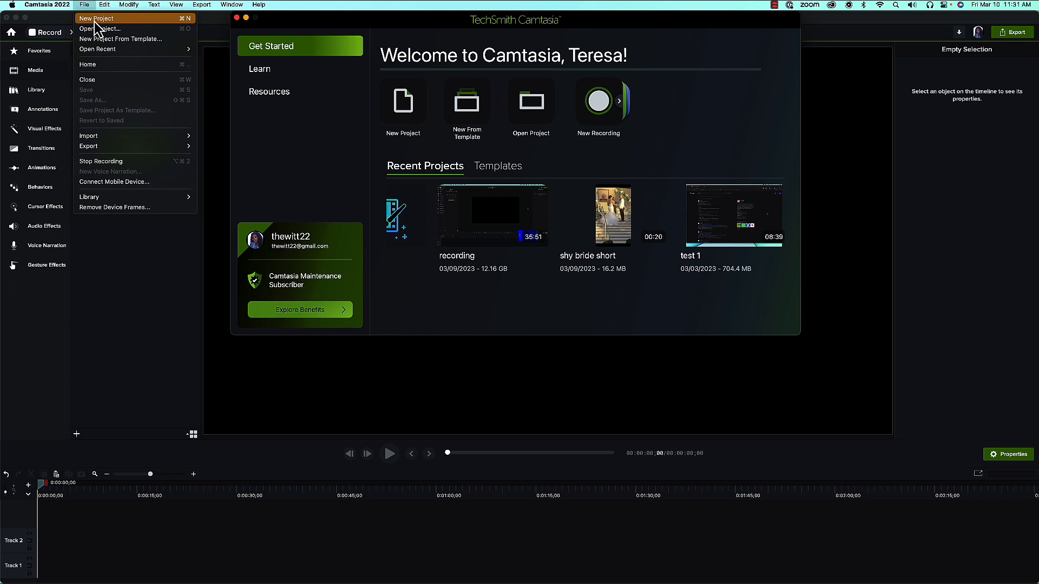
pyautogui.click(96, 19)
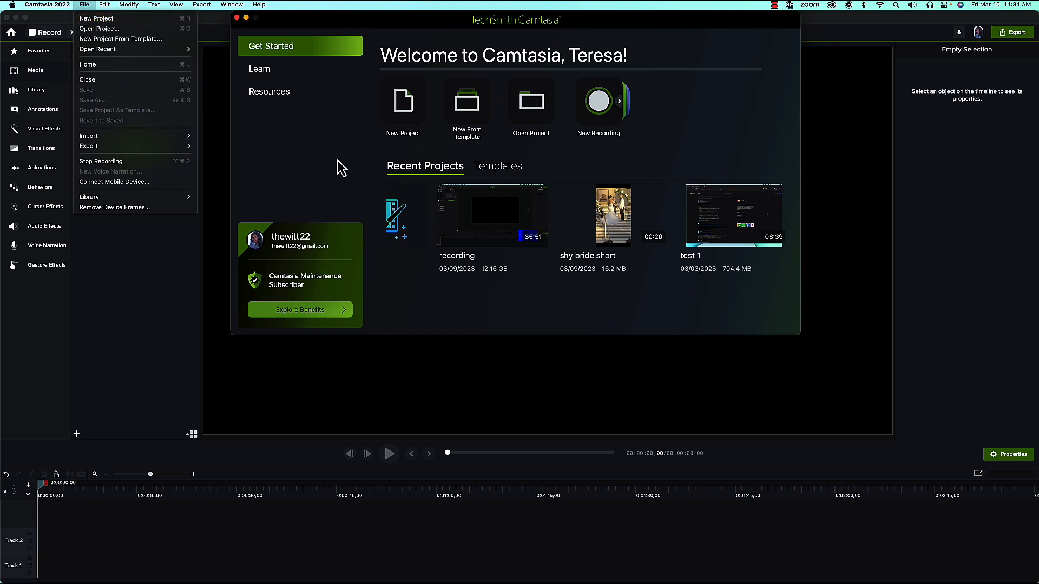
pyautogui.click(409, 105)
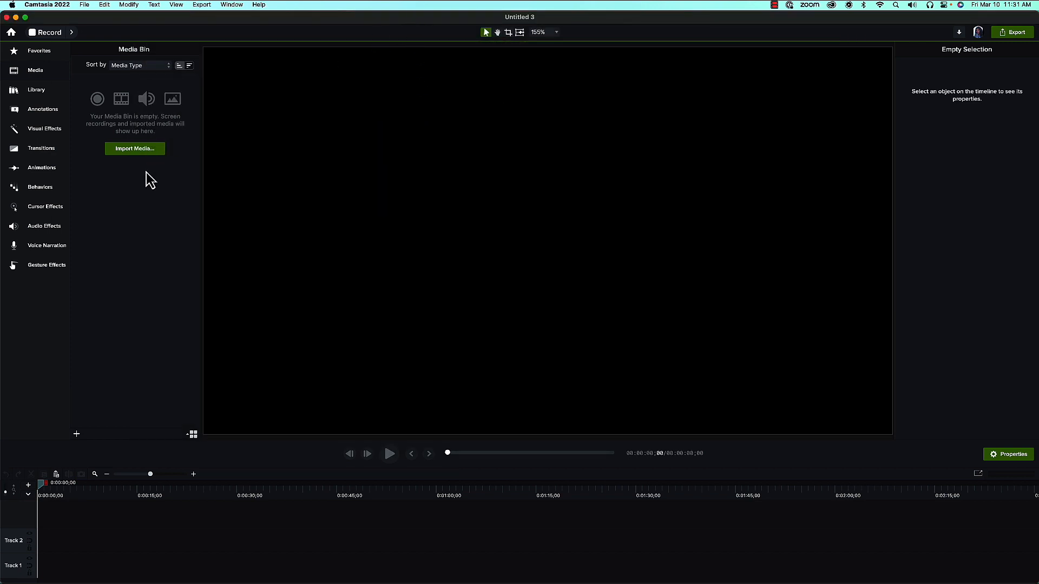
# - Import the video files 417, 419 and 420 from the raw footage folder into the media bin
pyautogui.click(135, 151)
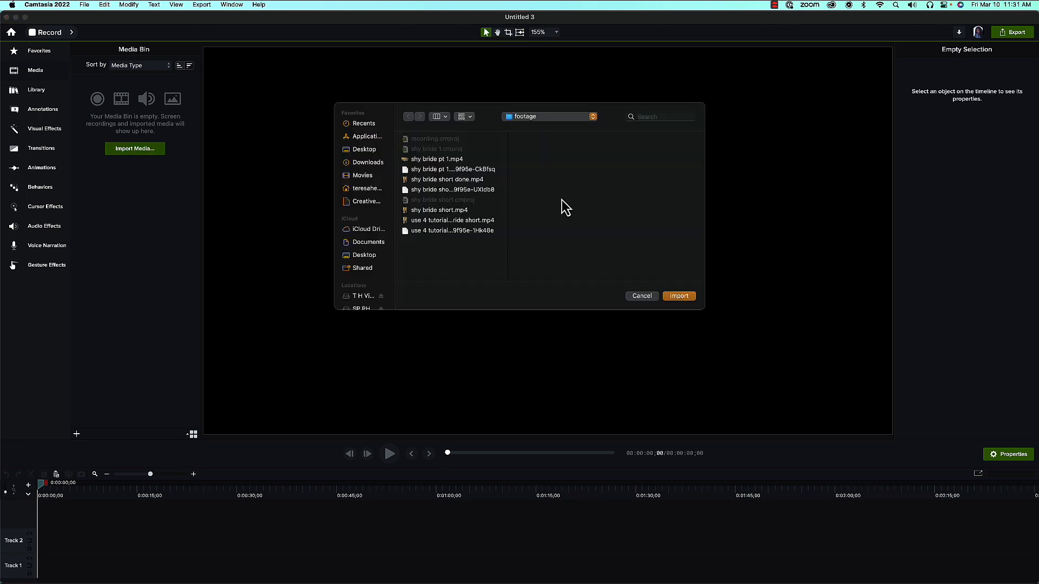
pyautogui.click(563, 119)
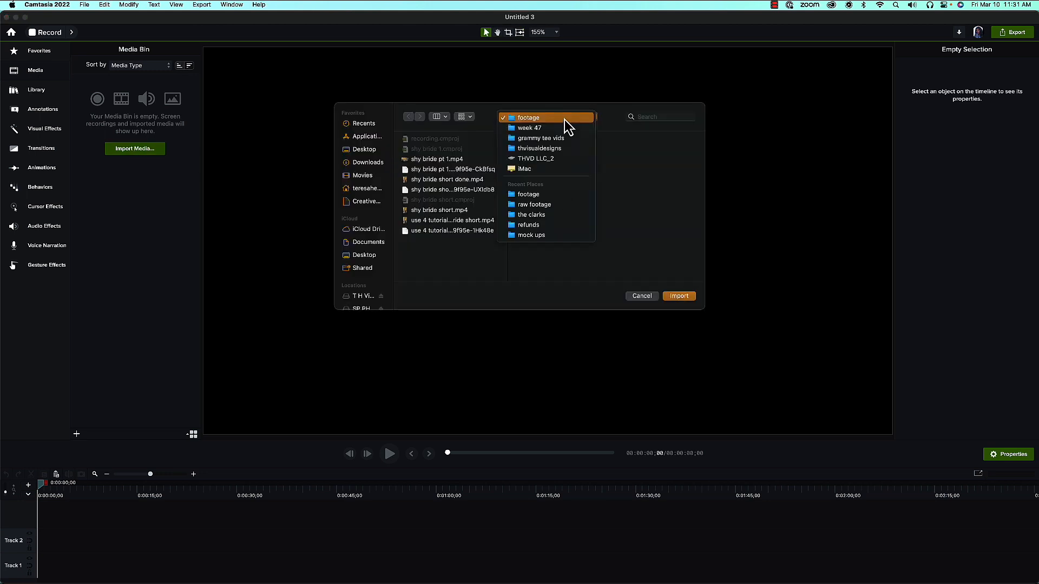
pyautogui.click(547, 206)
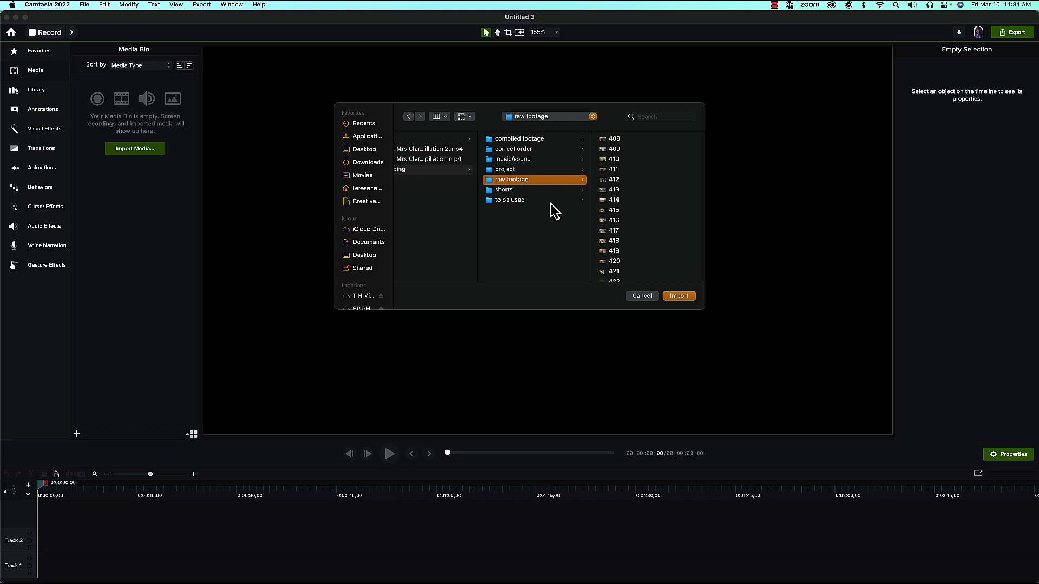
pyautogui.click(616, 231)
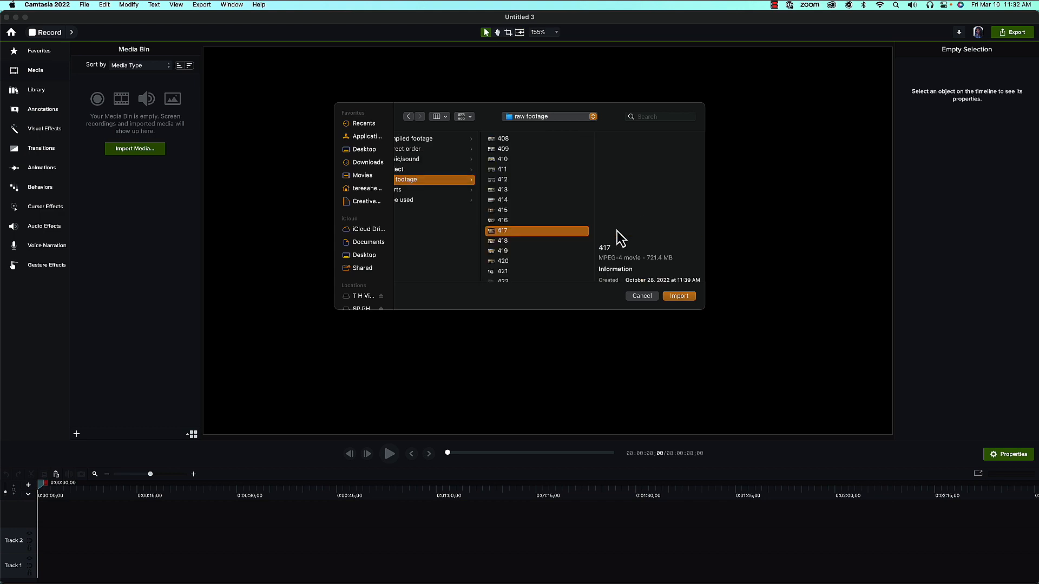
pyautogui.keyDown('super'); pyautogui.click(503, 252); pyautogui.keyUp('super')
pyautogui.keyDown('super'); pyautogui.click(504, 262); pyautogui.keyUp('super')
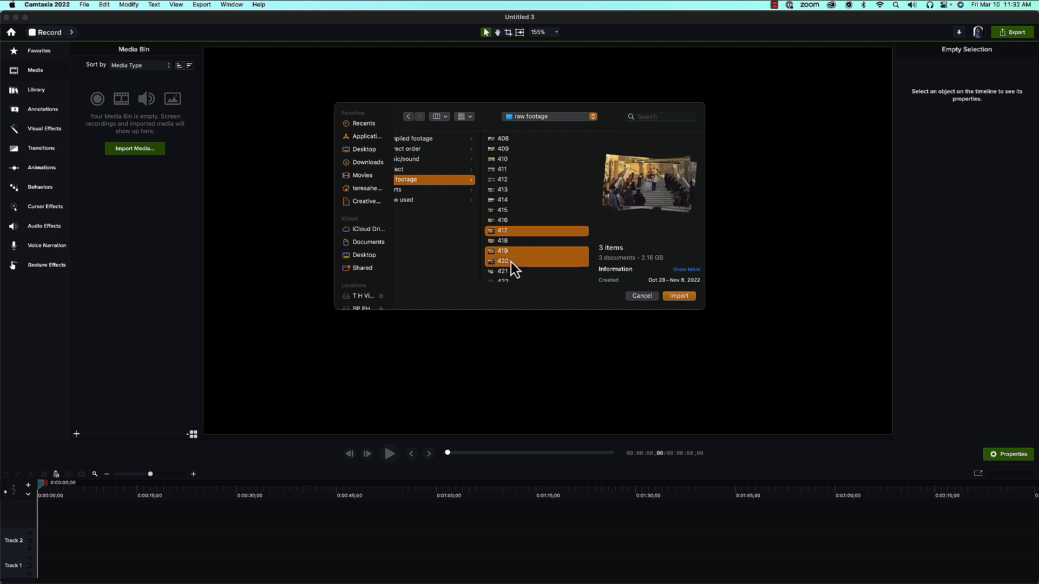
pyautogui.click(679, 297)
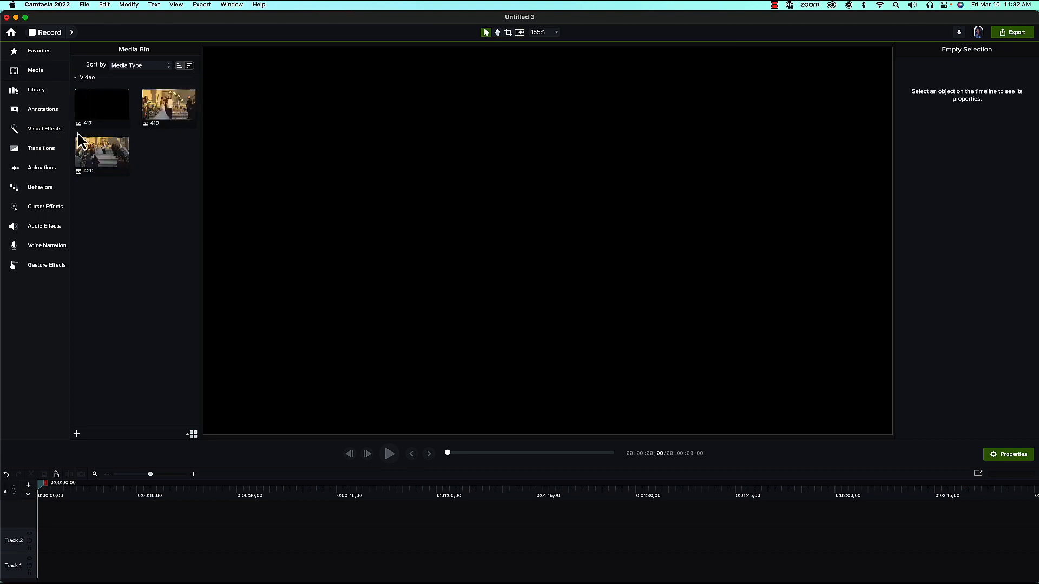
# - Set the project dimensions to the vertical 4:5 Large (1080x1350) preset and apply the settings
pyautogui.click(104, 5)
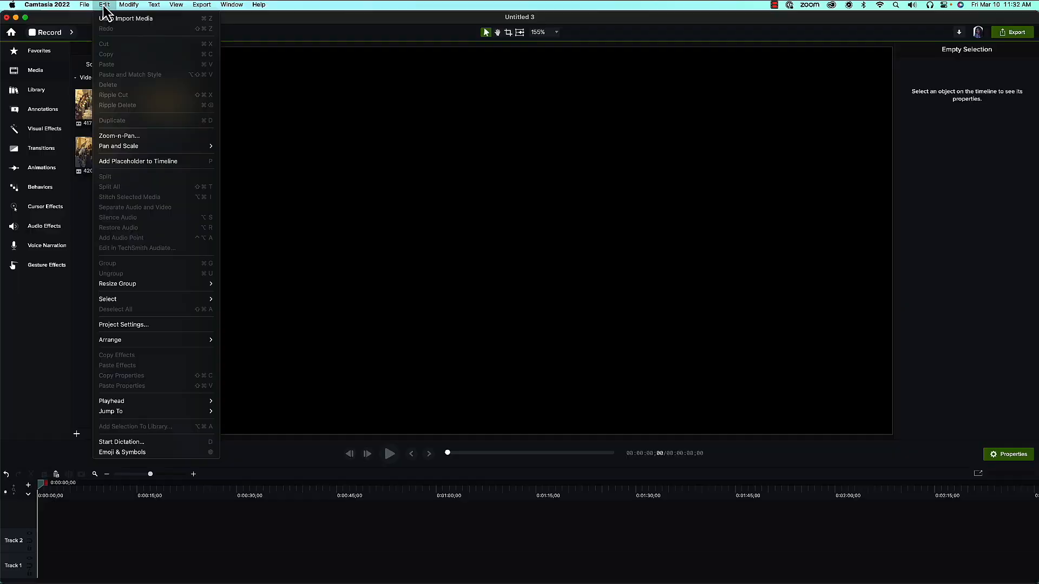
pyautogui.click(149, 327)
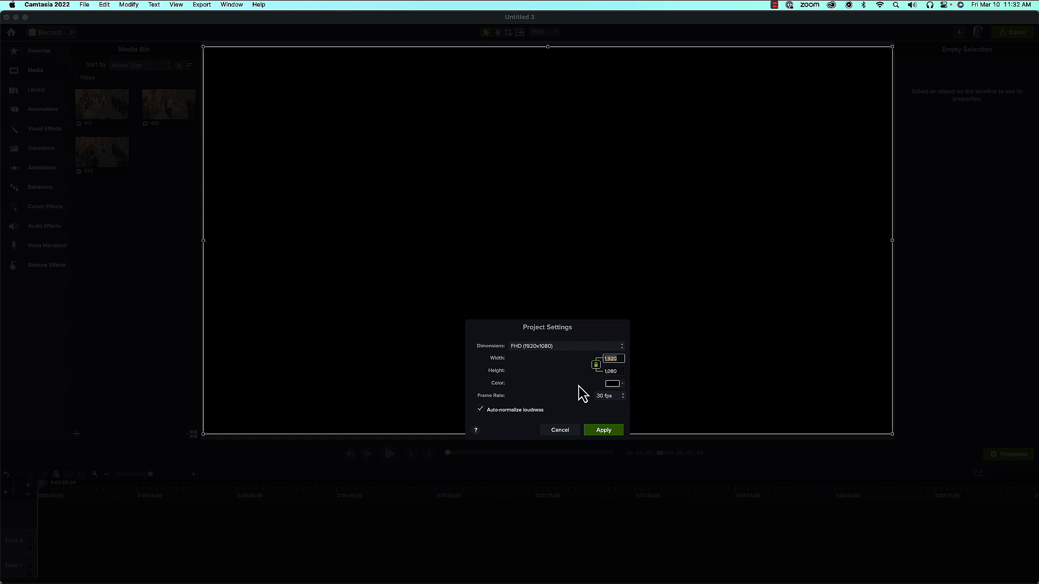
pyautogui.click(624, 349)
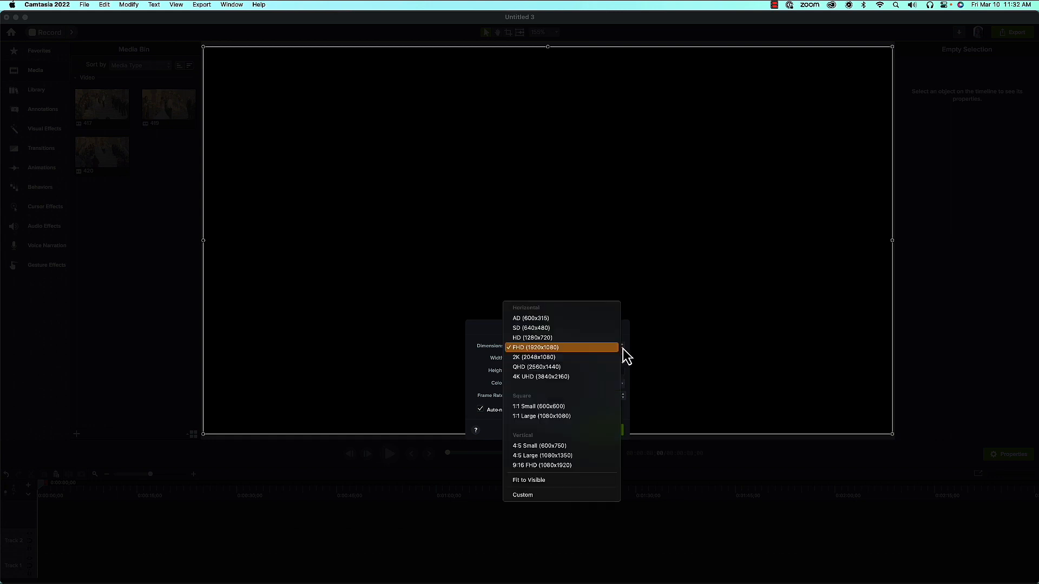
pyautogui.click(541, 416)
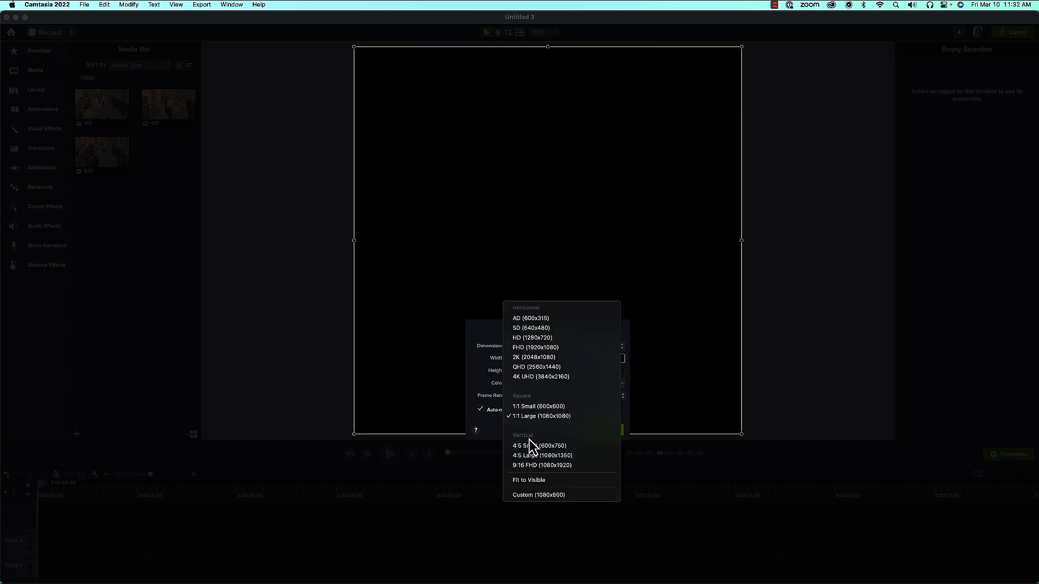
pyautogui.click(568, 456)
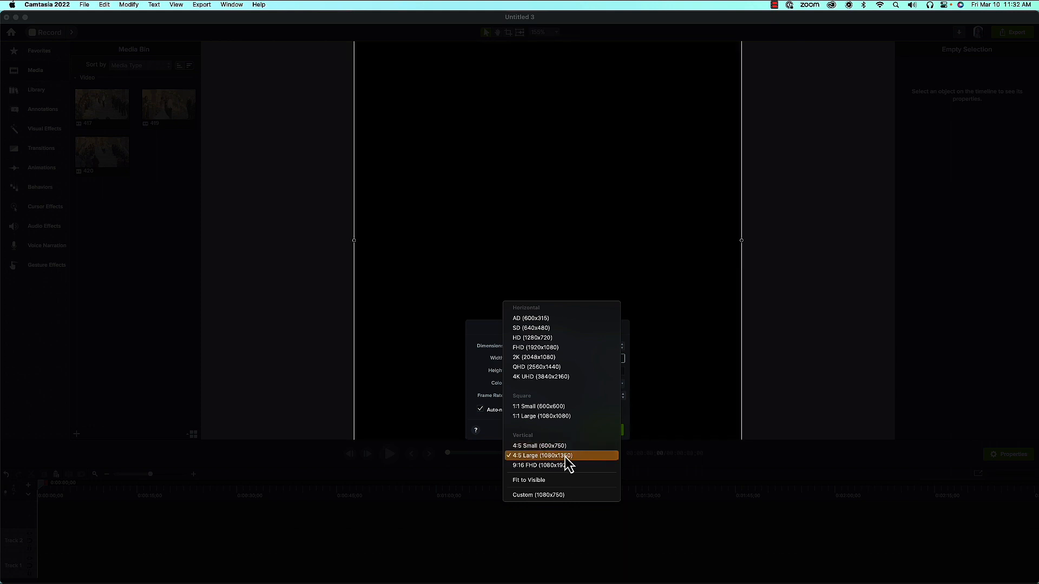
pyautogui.click(567, 456)
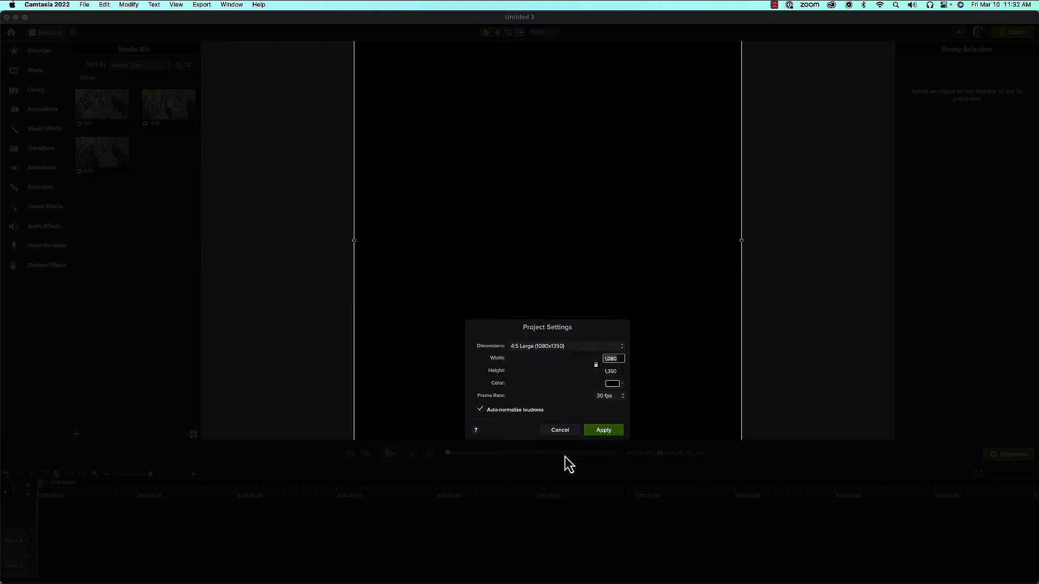
pyautogui.click(603, 430)
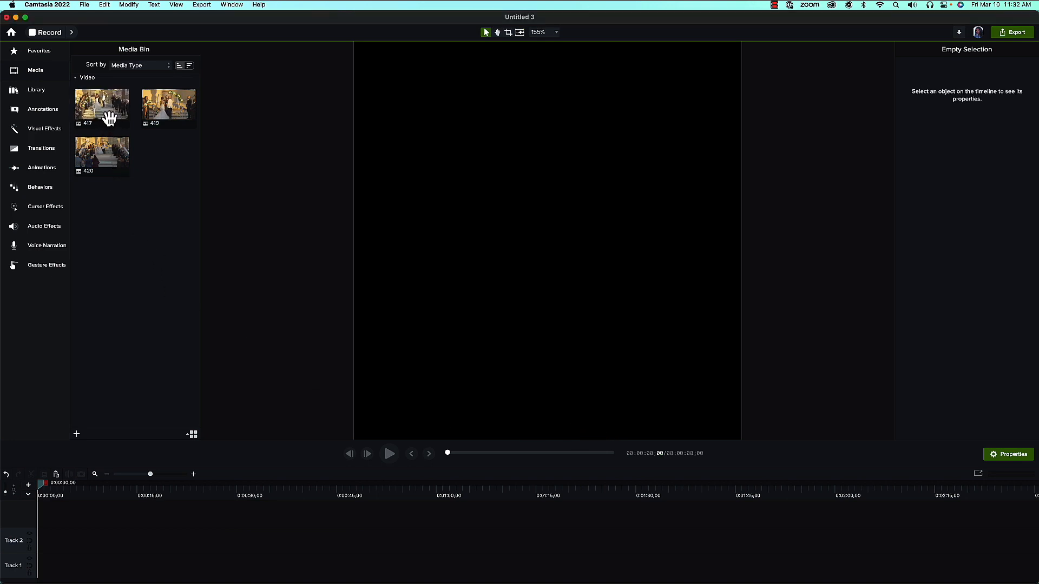
# - Place clips 417, 419 and 420 one after another on Track 2 and enlarge them to fill the vertical canvas
pyautogui.press('super+a')
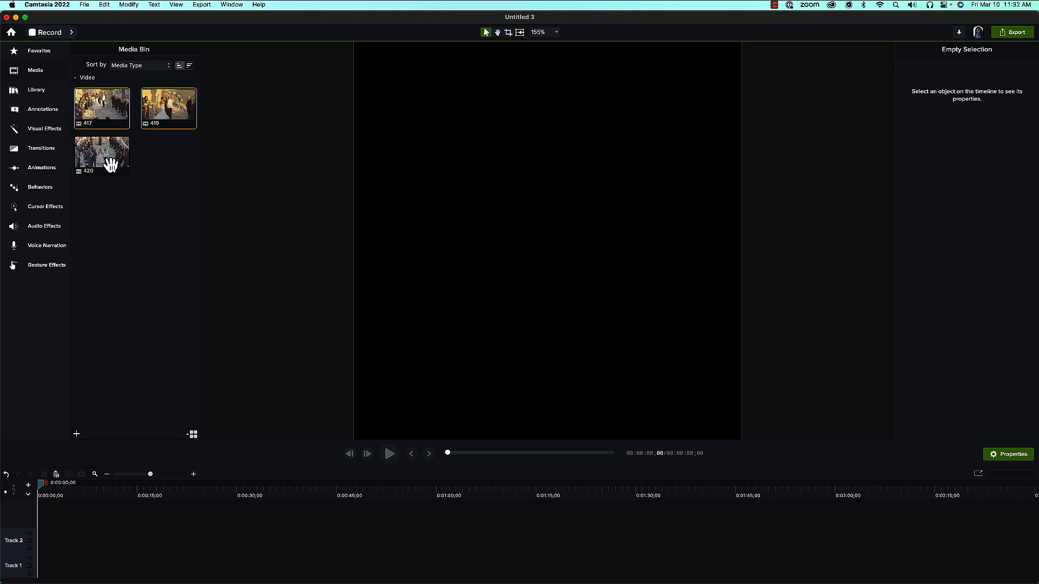
pyautogui.moveTo(109, 158); pyautogui.dragTo(38, 558)
pyautogui.moveTo(547, 132); pyautogui.dragTo(560, 42)
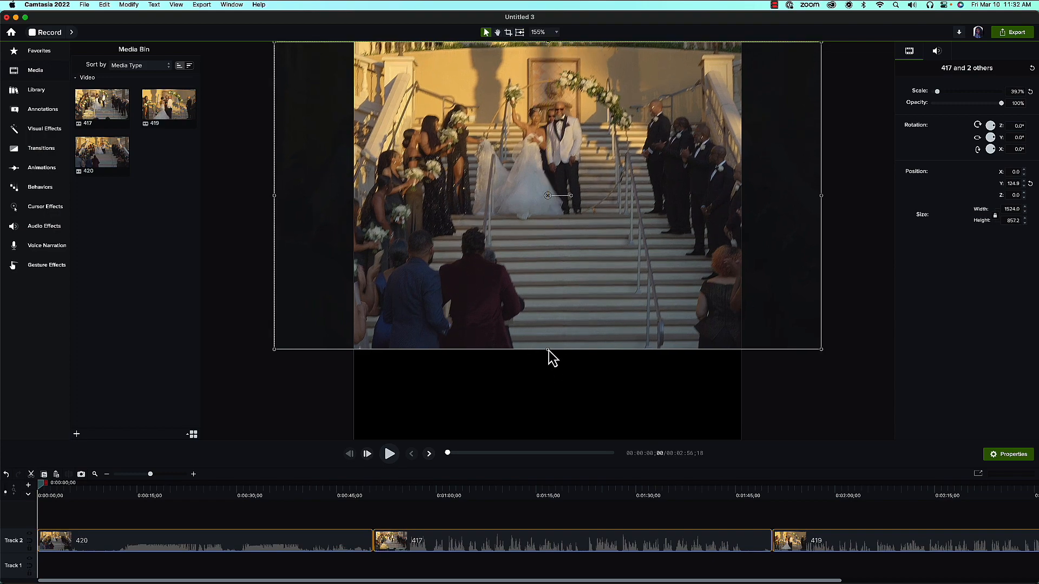
pyautogui.moveTo(548, 351); pyautogui.dragTo(549, 400)
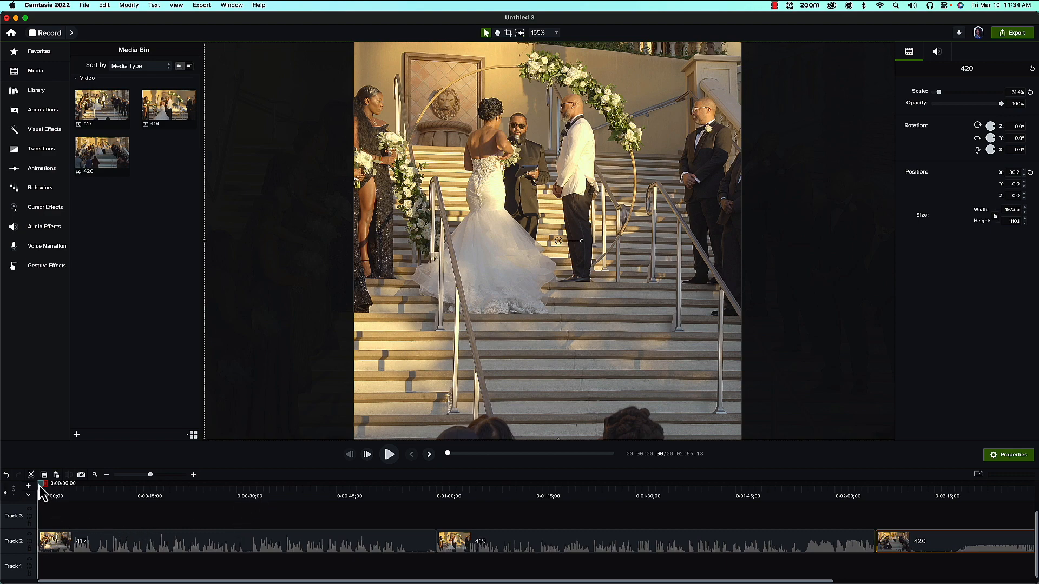
# - Split clip 417 at 0:00:02;22, delete the opening piece and move the remaining part to the start of Track 2
pyautogui.press('space')
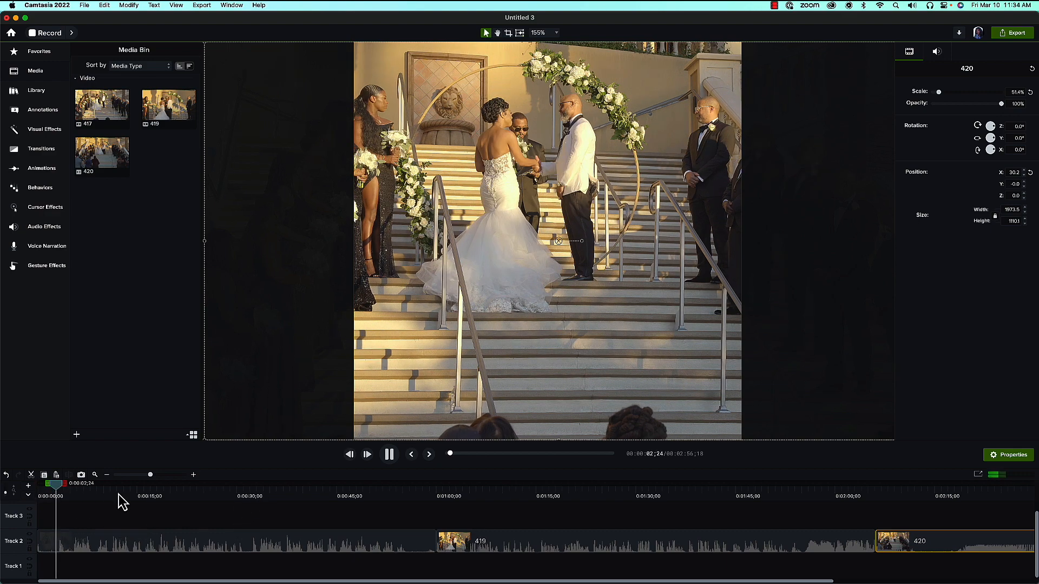
pyautogui.press('space')
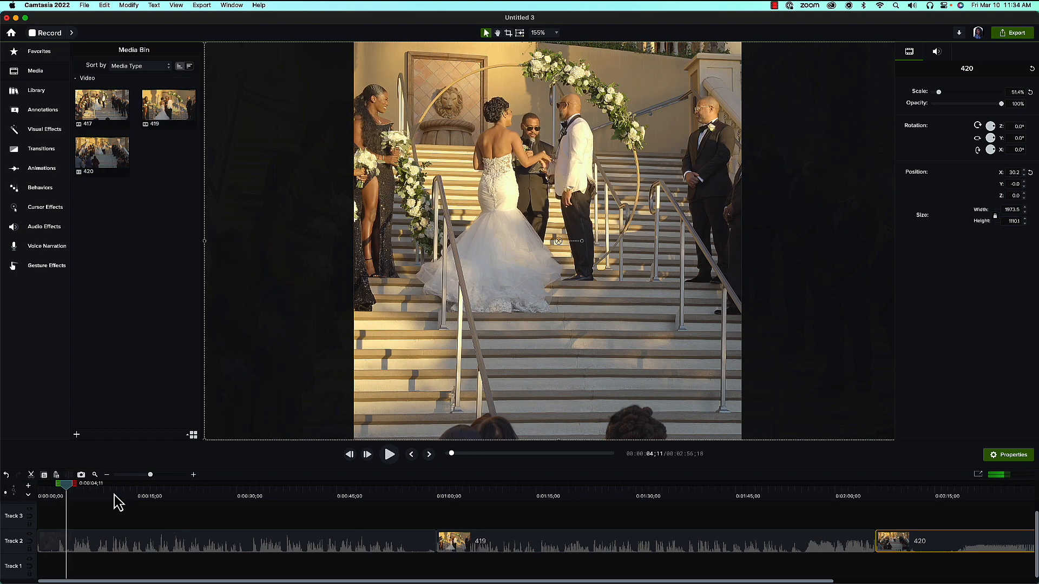
pyautogui.press('space')
pyautogui.click(55, 532)
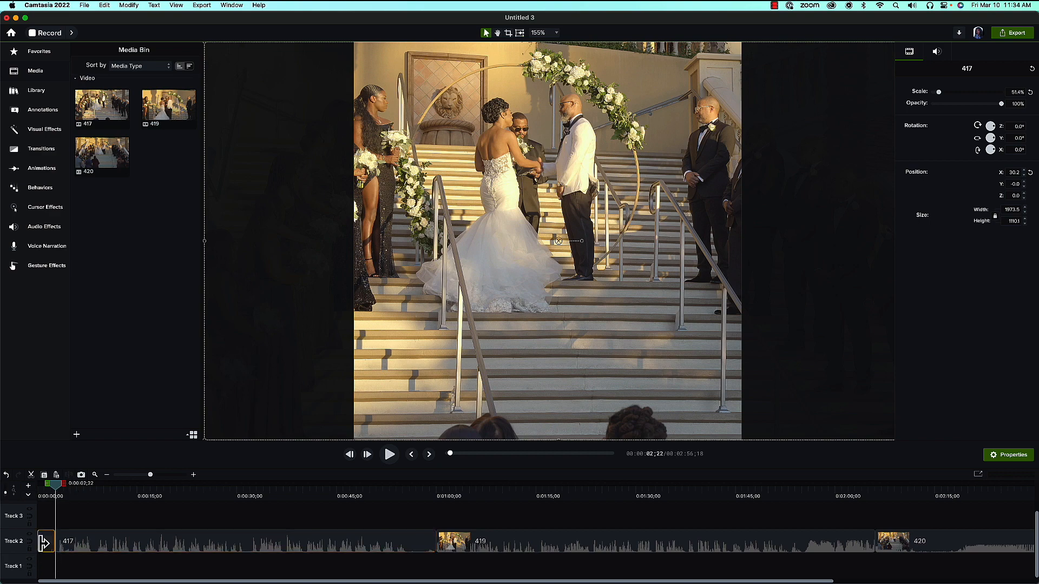
pyautogui.press('Delete')
pyautogui.moveTo(151, 536); pyautogui.dragTo(131, 537)
# - Preview the opening of clip 417 from the timeline start and trim its end to a length of about 6 seconds
pyautogui.moveTo(57, 486); pyautogui.dragTo(39, 489)
pyautogui.press('space')
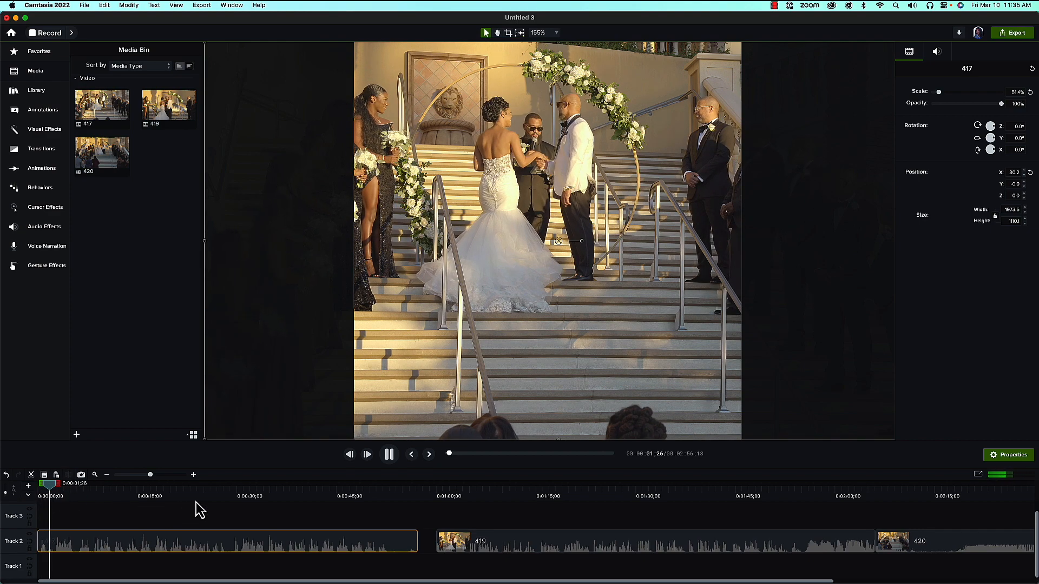
pyautogui.press('space')
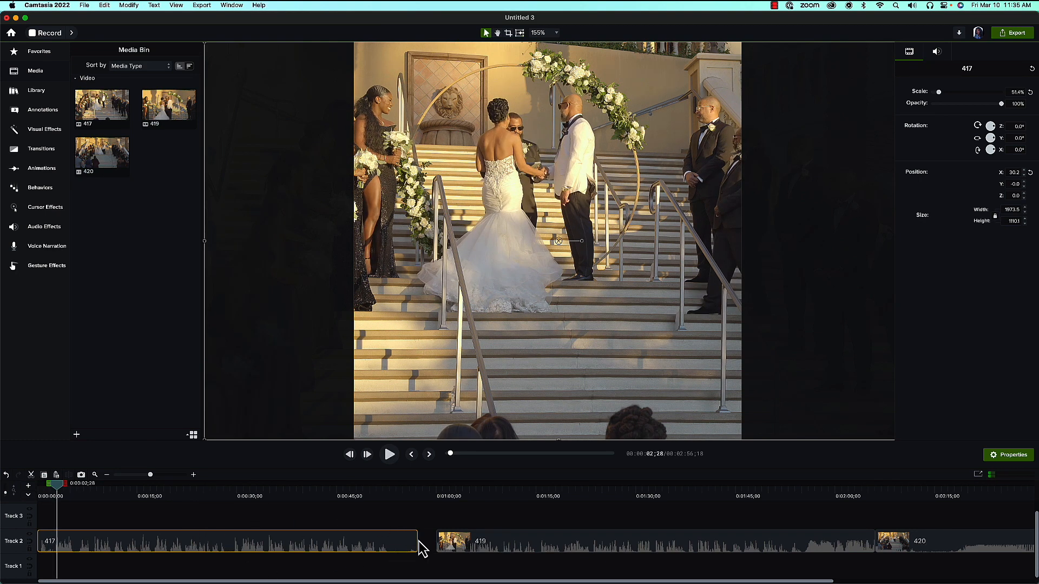
pyautogui.moveTo(415, 539); pyautogui.dragTo(415, 540)
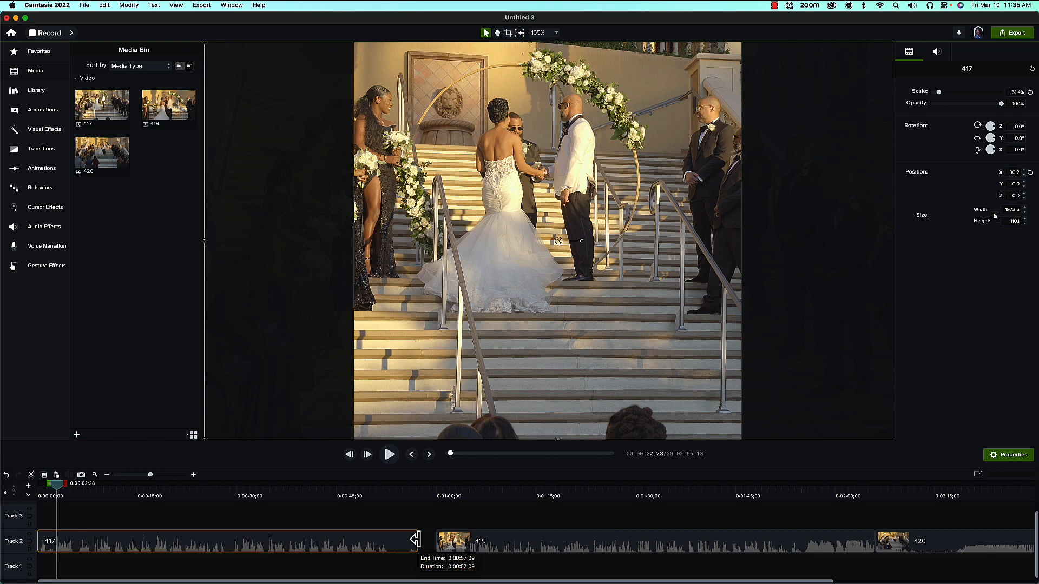
pyautogui.moveTo(416, 539); pyautogui.dragTo(139, 539)
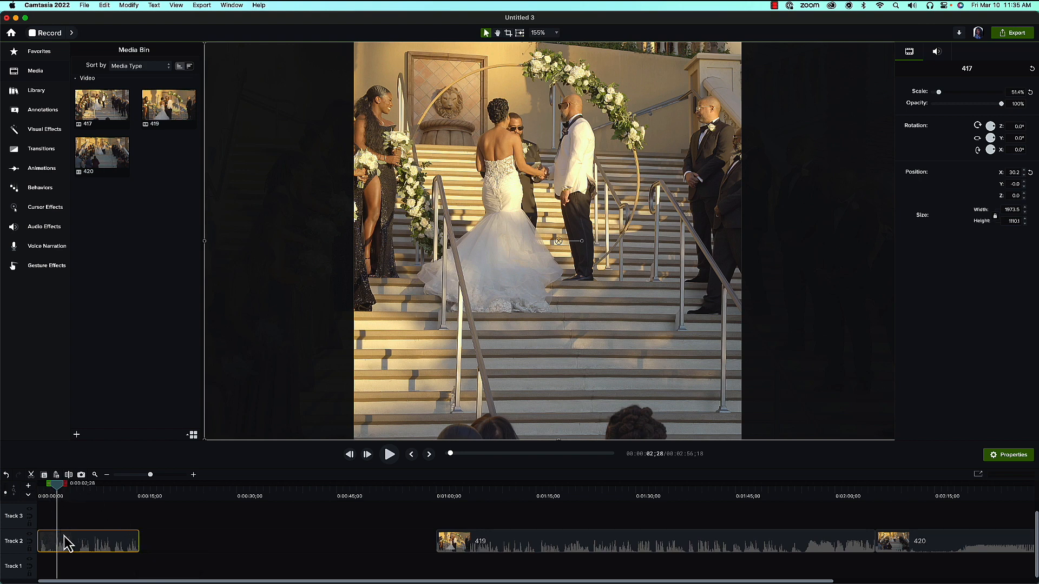
pyautogui.moveTo(137, 541); pyautogui.dragTo(75, 537)
# - Play the shortened clip 417 from the beginning and magnify the timeline to examine its audio waveform
pyautogui.moveTo(57, 484); pyautogui.dragTo(30, 493)
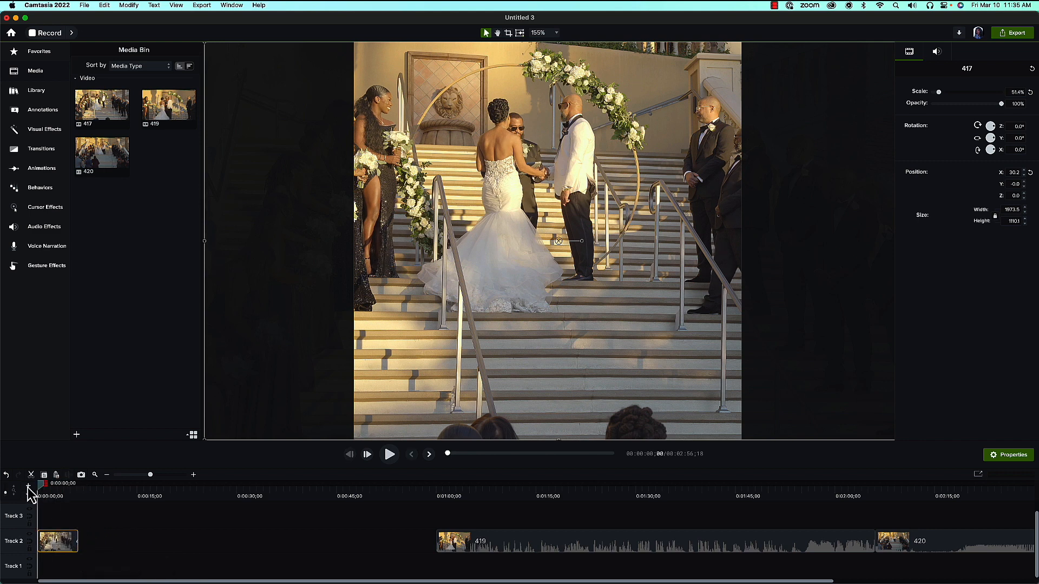
pyautogui.press('space')
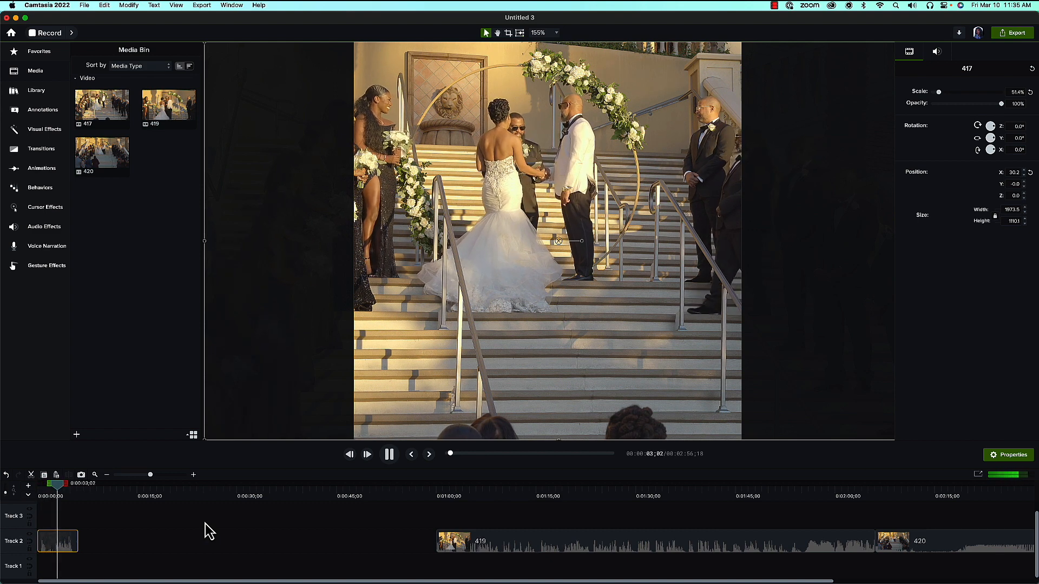
pyautogui.press('space')
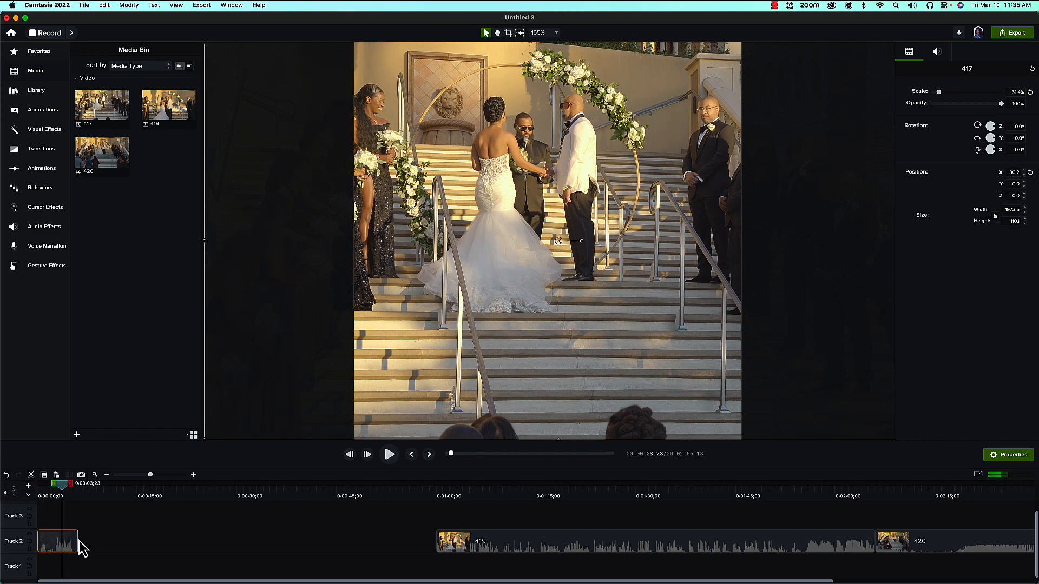
pyautogui.moveTo(151, 475); pyautogui.dragTo(167, 475)
pyautogui.hscroll(-5, 126, 537)
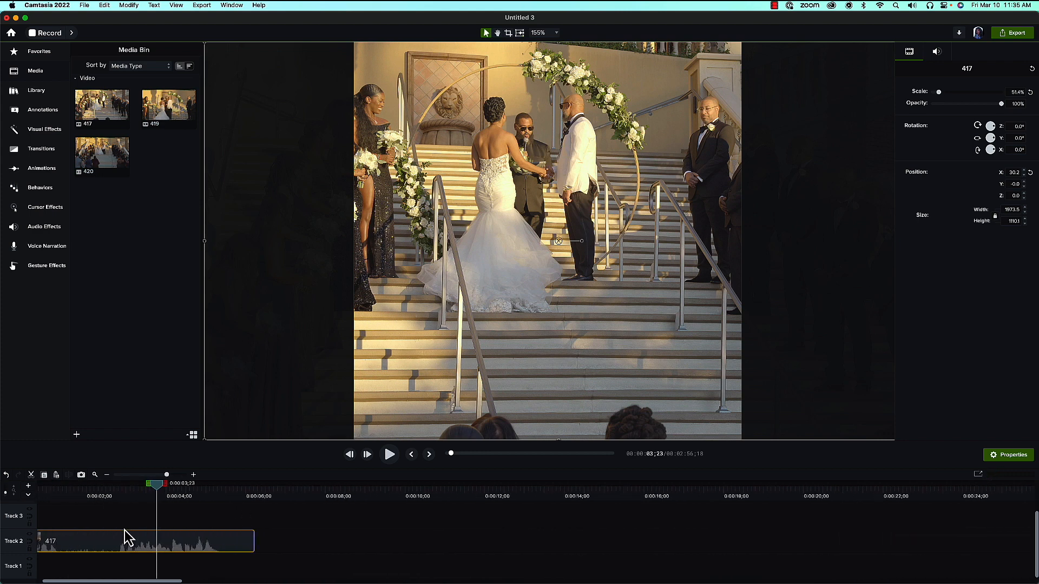
pyautogui.moveTo(188, 489); pyautogui.dragTo(40, 496)
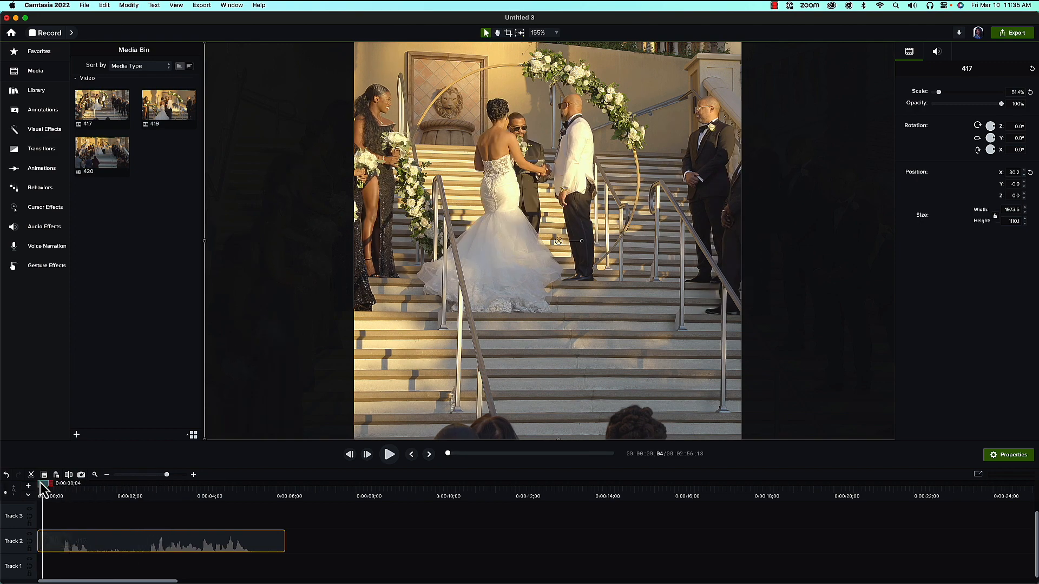
# - Preview clip 417 to find the cut point, split it at 0:00:02;23 and delete the part after the cut
pyautogui.press('space')
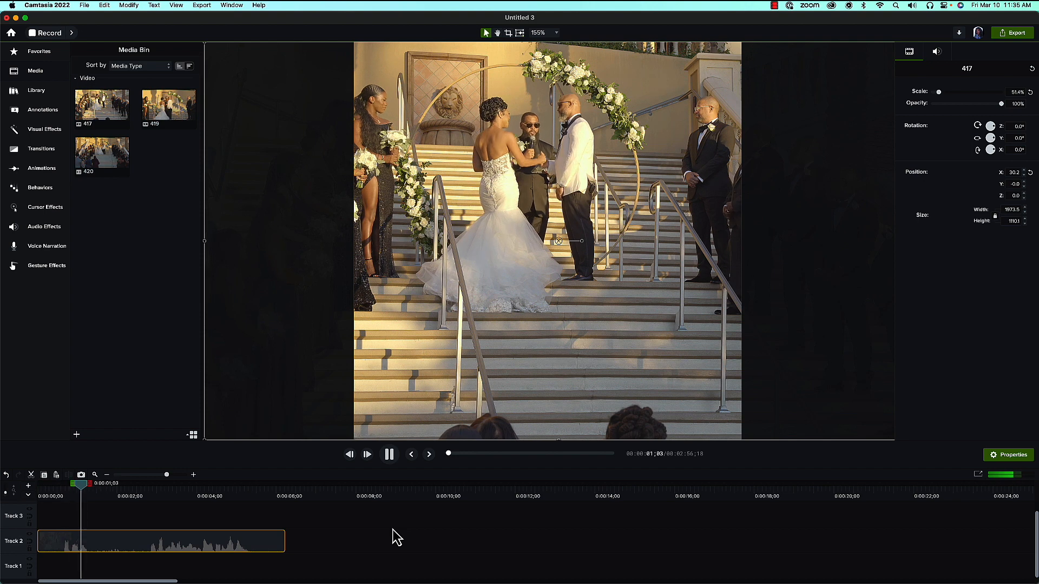
pyautogui.press('space')
pyautogui.press('space')
pyautogui.press('space')
pyautogui.press('space')
pyautogui.press('space')
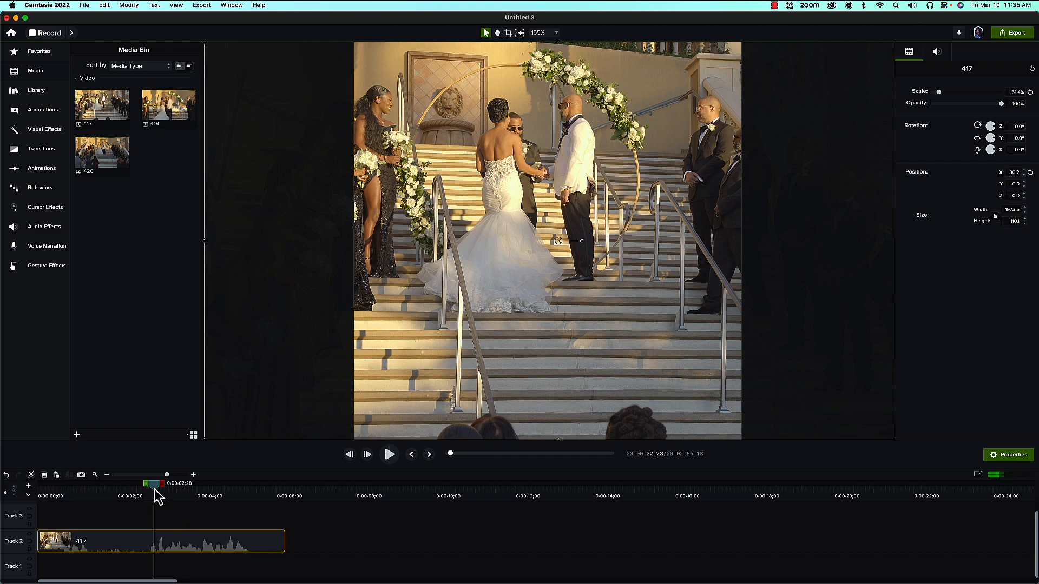
pyautogui.moveTo(157, 492); pyautogui.dragTo(152, 493)
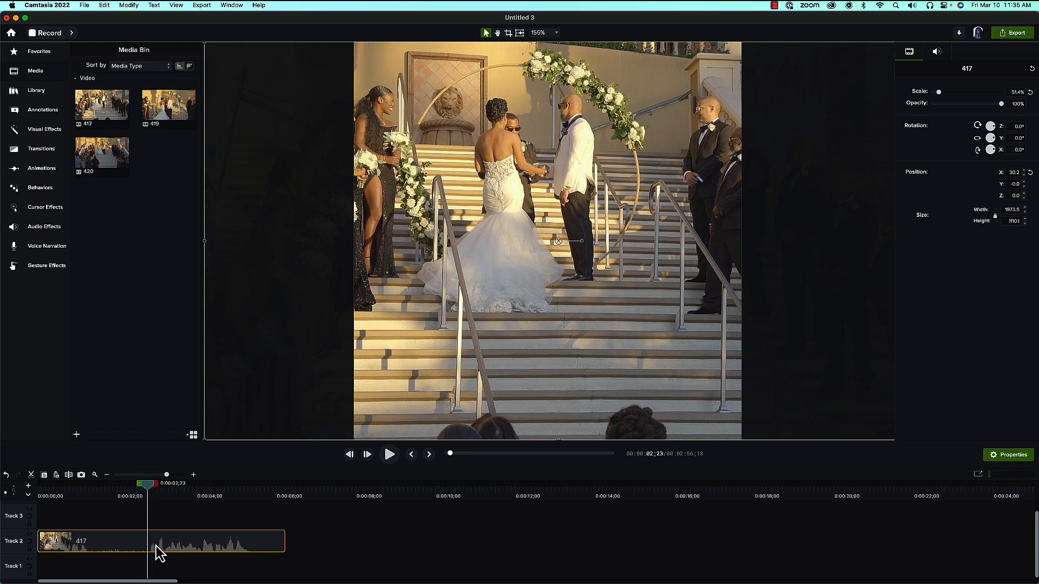
pyautogui.click(69, 475)
pyautogui.click(225, 551)
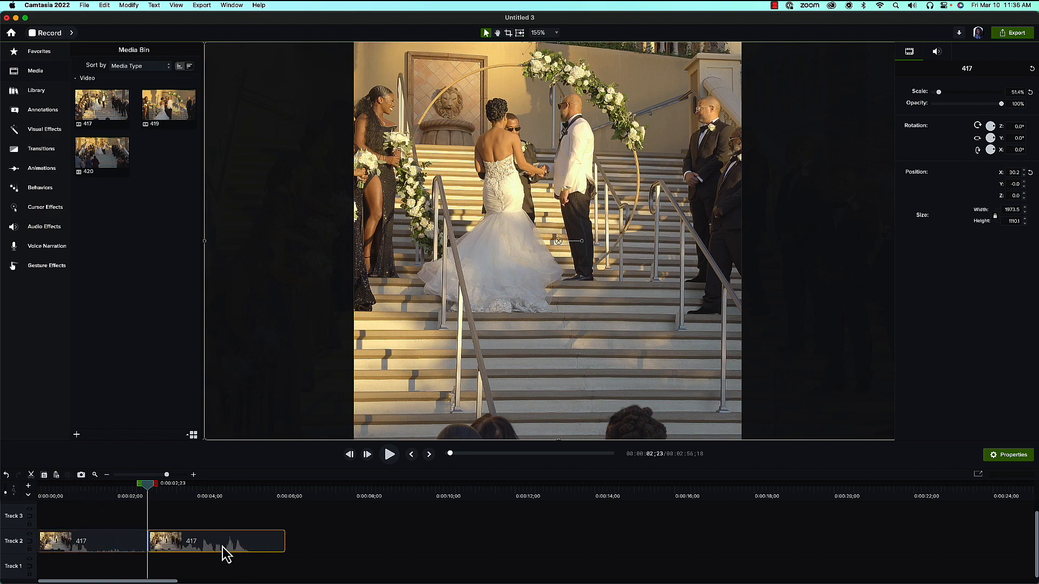
pyautogui.press('Delete')
pyautogui.press('space')
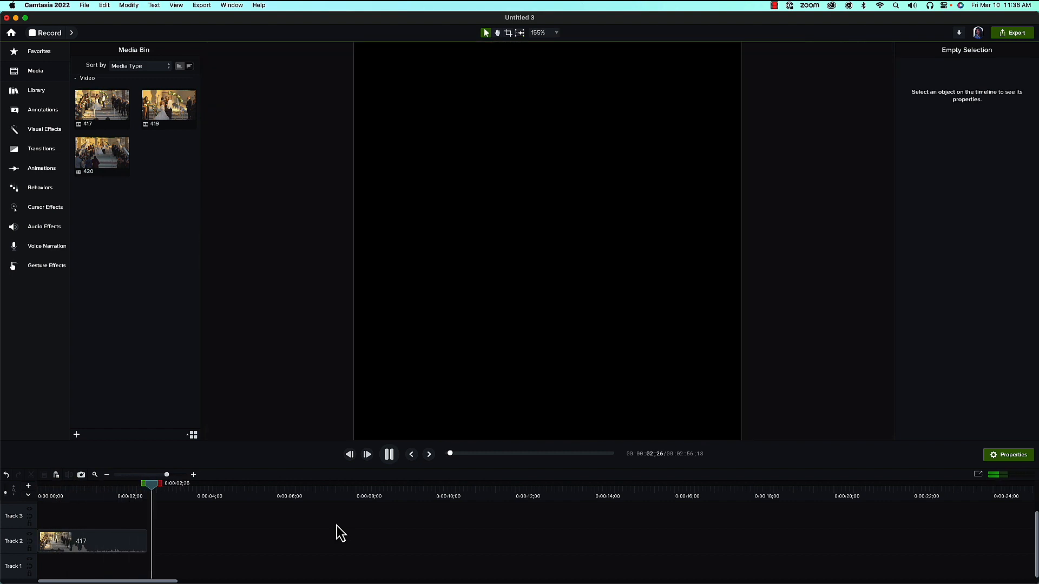
pyautogui.press('space')
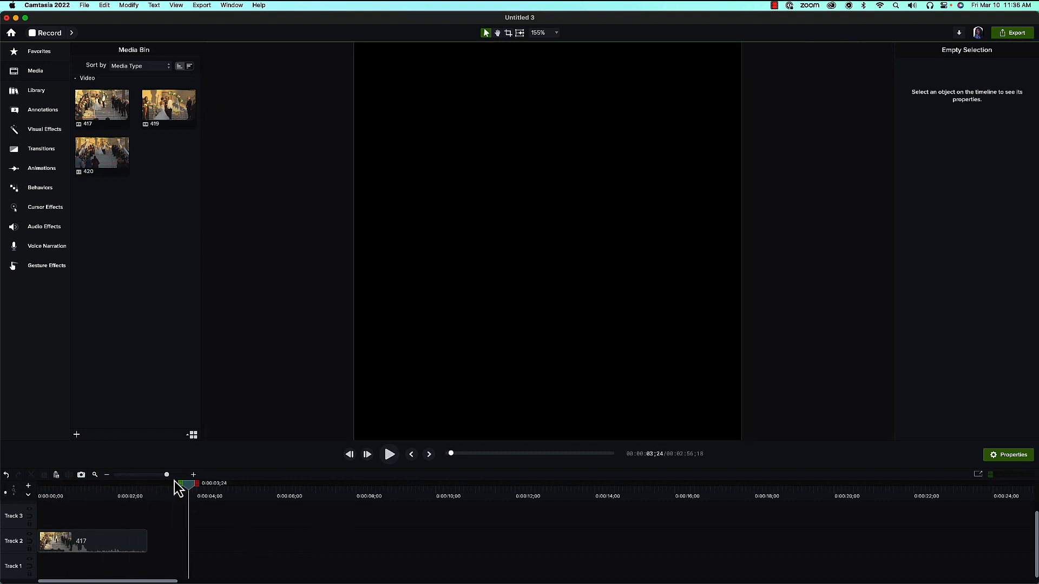
# - Move clip 419 along Track 2 so it starts directly at the end of the shortened clip 417
pyautogui.moveTo(166, 475); pyautogui.dragTo(143, 475)
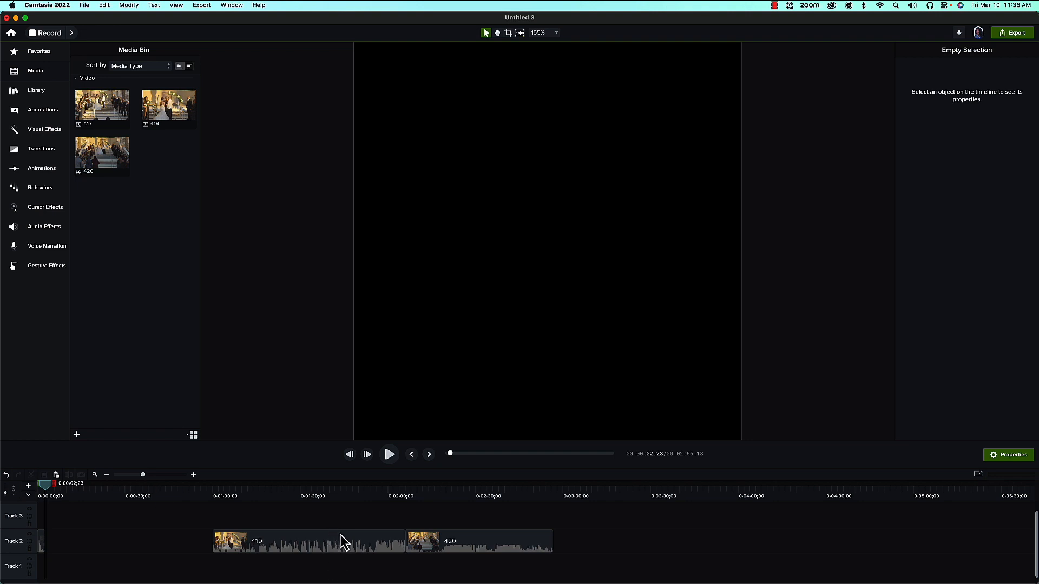
pyautogui.moveTo(341, 536); pyautogui.dragTo(269, 538)
pyautogui.moveTo(210, 535); pyautogui.dragTo(187, 539)
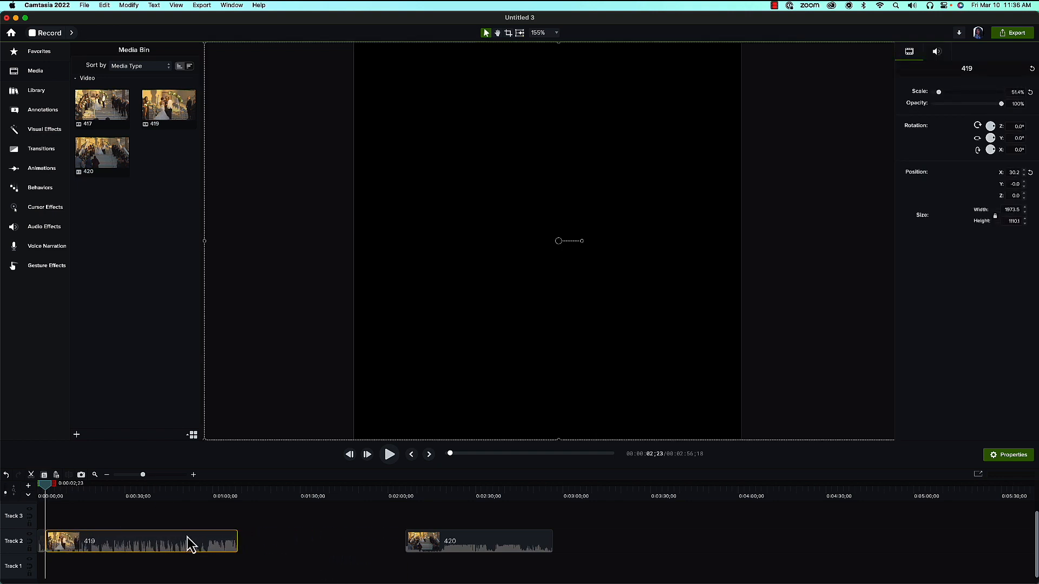
# - Preview the closing part of clip 419, split it at 0:00:55;27 and delete the piece before the cut
pyautogui.click(66, 484)
pyautogui.moveTo(62, 489); pyautogui.dragTo(206, 485)
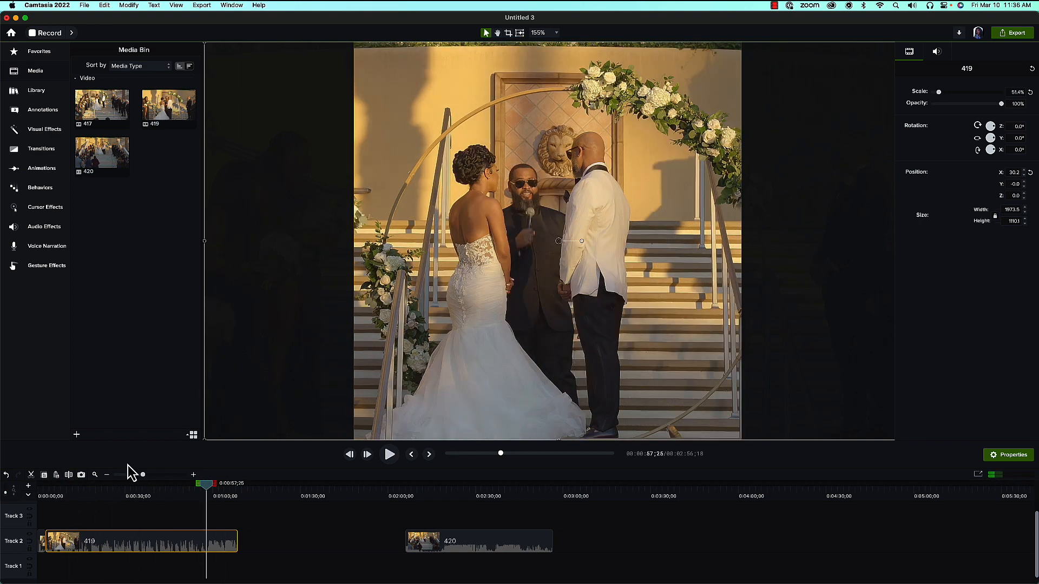
pyautogui.moveTo(139, 475); pyautogui.dragTo(152, 475)
pyautogui.moveTo(330, 486); pyautogui.dragTo(324, 485)
pyautogui.press('space')
pyautogui.press('space')
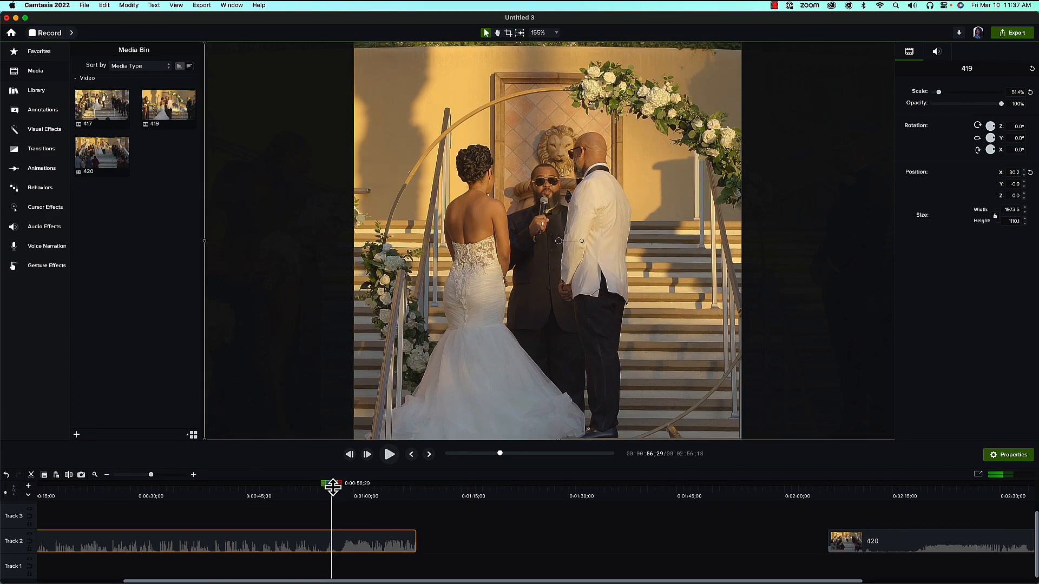
pyautogui.moveTo(332, 485); pyautogui.dragTo(324, 485)
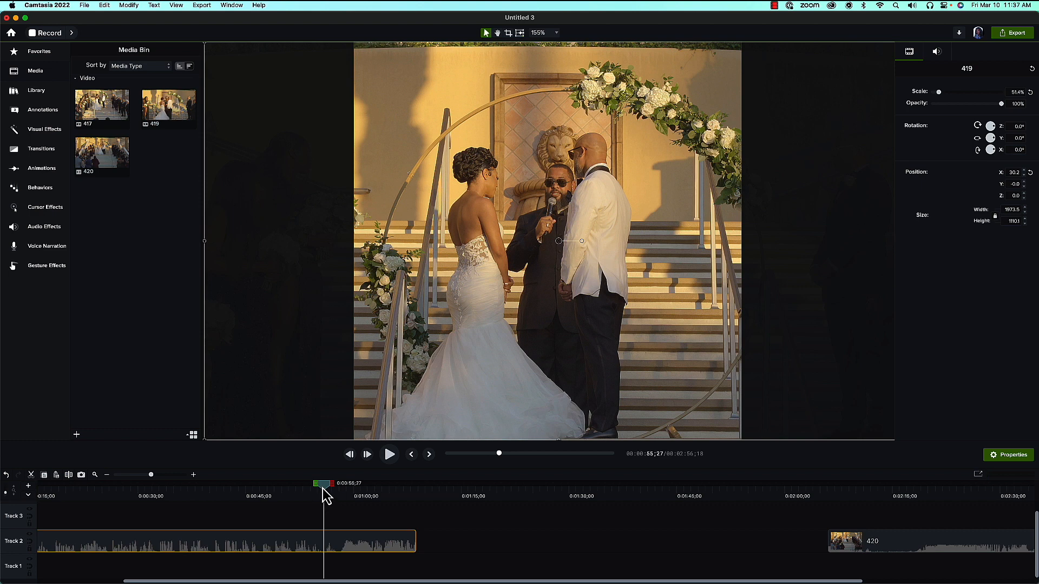
pyautogui.click(69, 475)
pyautogui.click(281, 549)
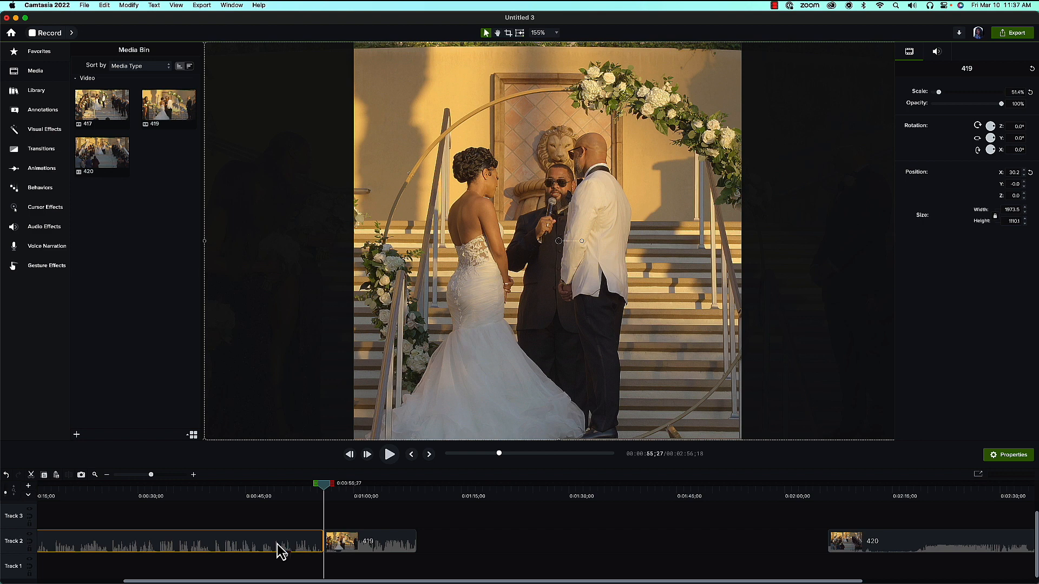
pyautogui.press('Delete')
# - Move the remaining piece of clip 419 against the end of clip 417 and play it through
pyautogui.hscroll(-4, 260, 538)
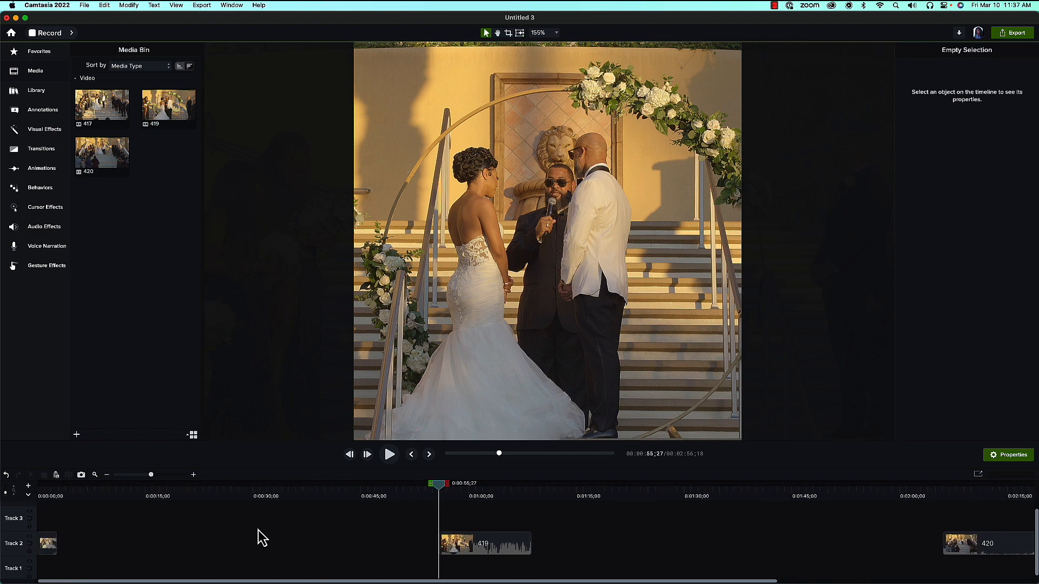
pyautogui.moveTo(508, 545); pyautogui.dragTo(142, 549)
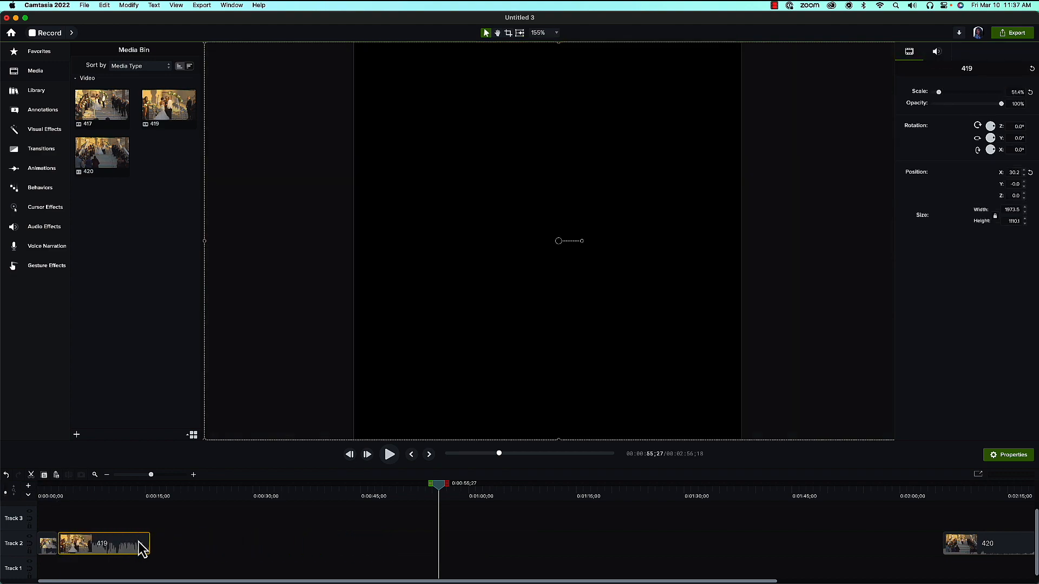
pyautogui.moveTo(61, 498); pyautogui.dragTo(55, 500)
pyautogui.press('space')
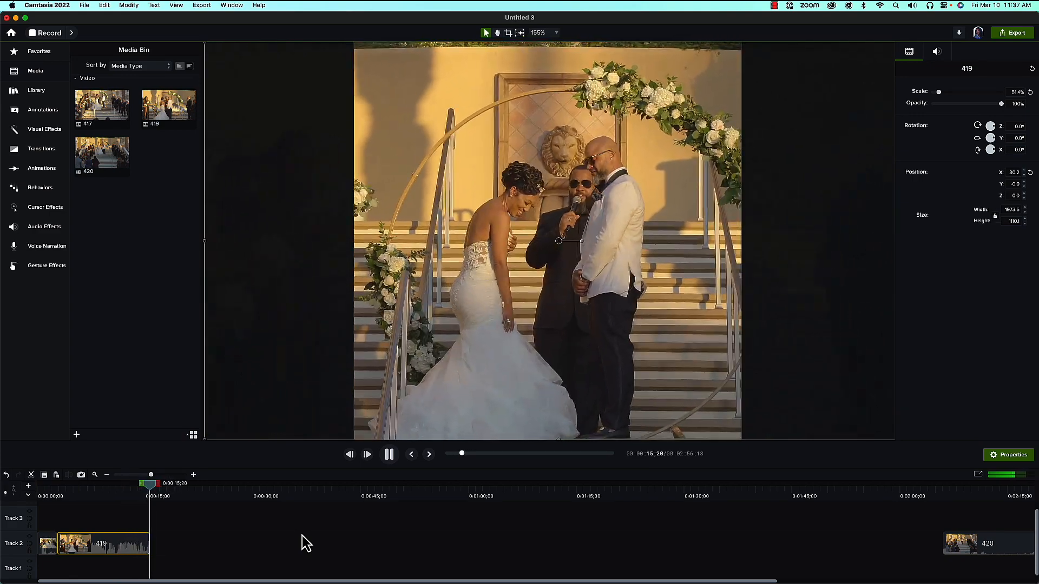
pyautogui.press('space')
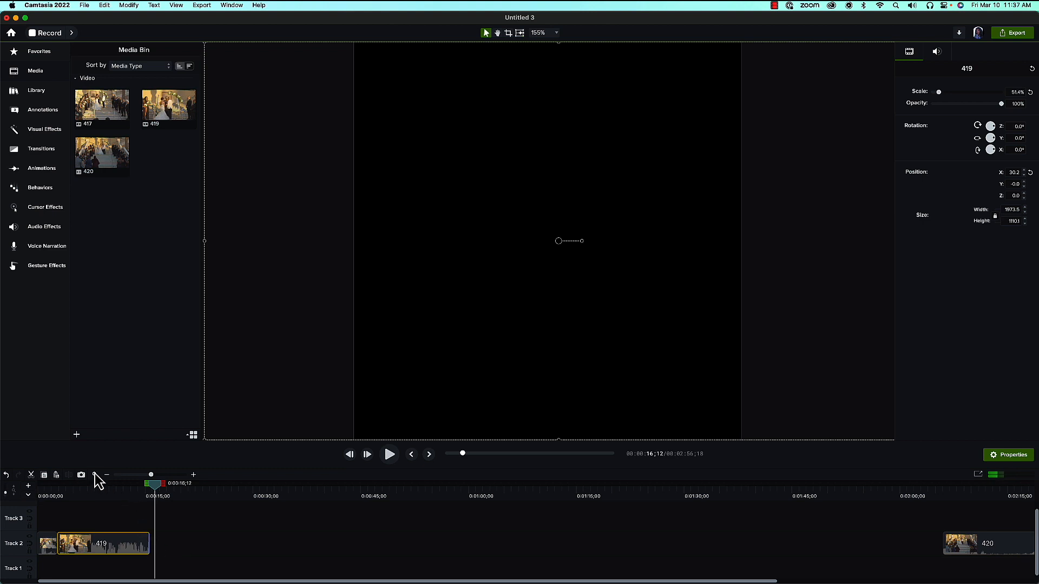
# - Replay the last seconds of clip 419 to check its picture and audio waveform around the ending
pyautogui.moveTo(152, 475); pyautogui.dragTo(168, 474)
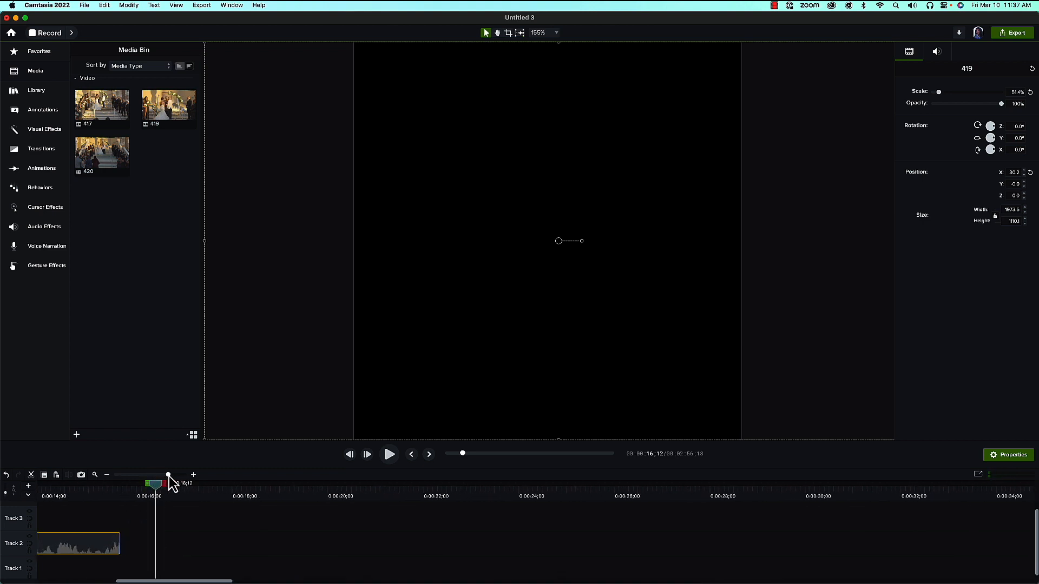
pyautogui.hscroll(-5, 162, 519)
pyautogui.moveTo(373, 492); pyautogui.dragTo(273, 505)
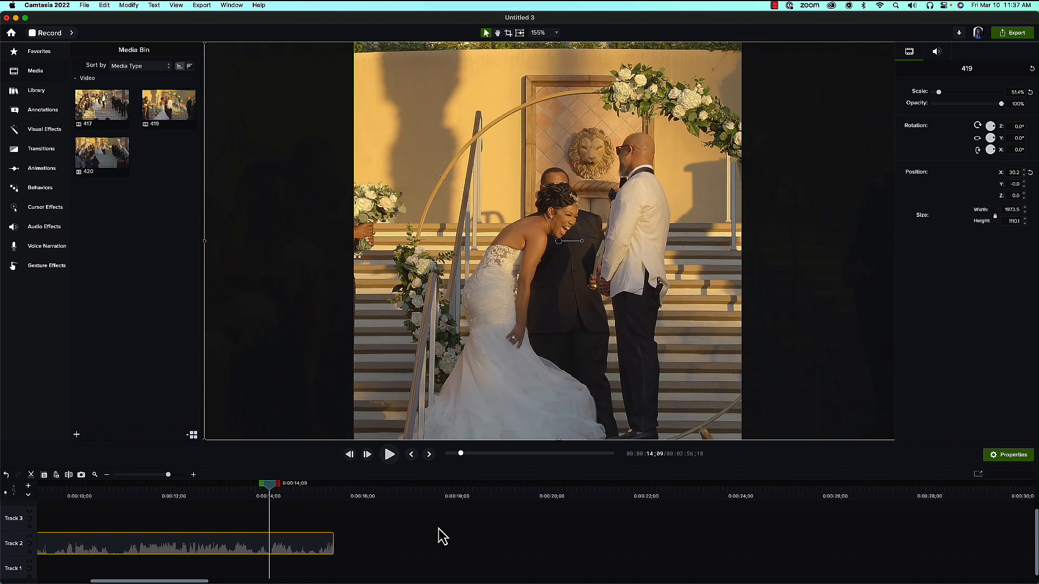
pyautogui.press('space')
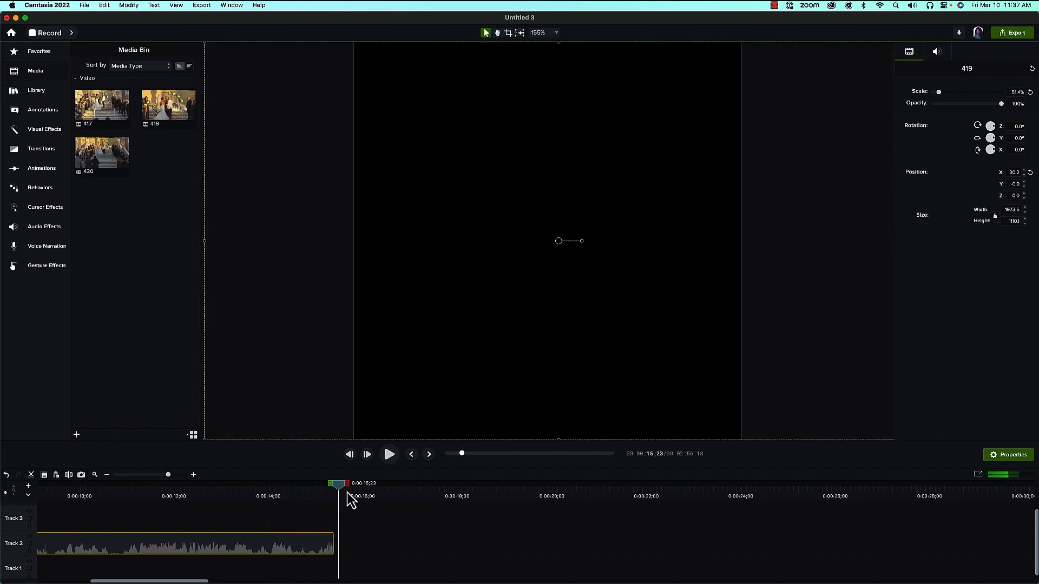
pyautogui.moveTo(339, 485); pyautogui.dragTo(228, 490)
pyautogui.press('space')
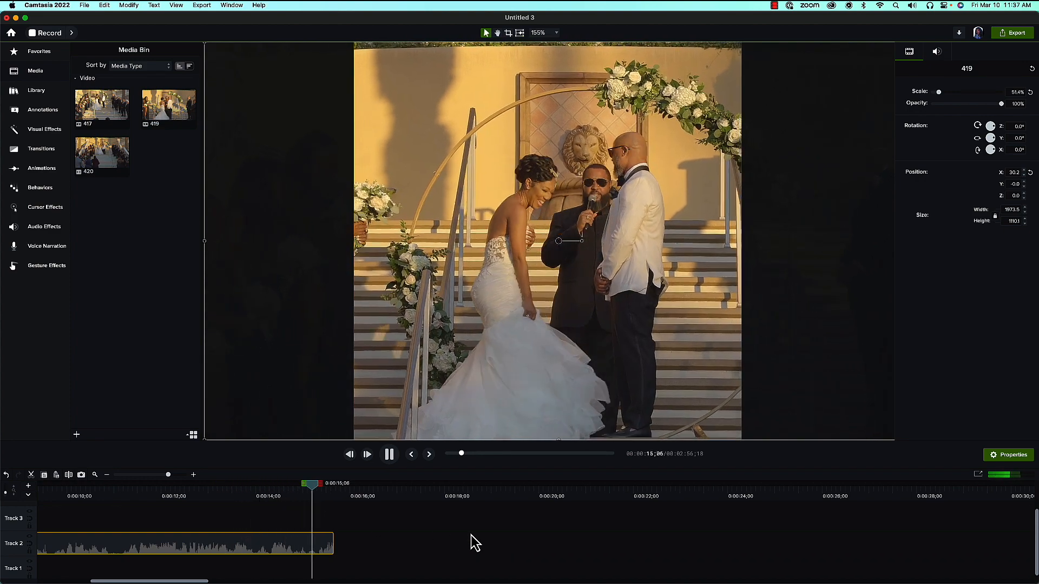
pyautogui.moveTo(334, 485); pyautogui.dragTo(269, 494)
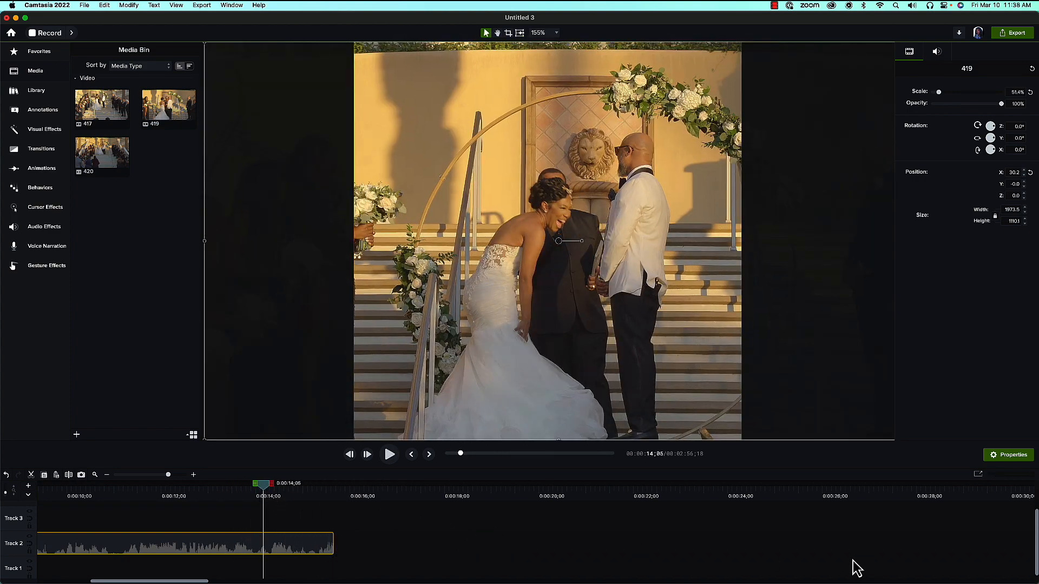
# - Move clip 420 along Track 2 so it starts directly at the end of clip 419
pyautogui.hscroll(15, 856, 568)
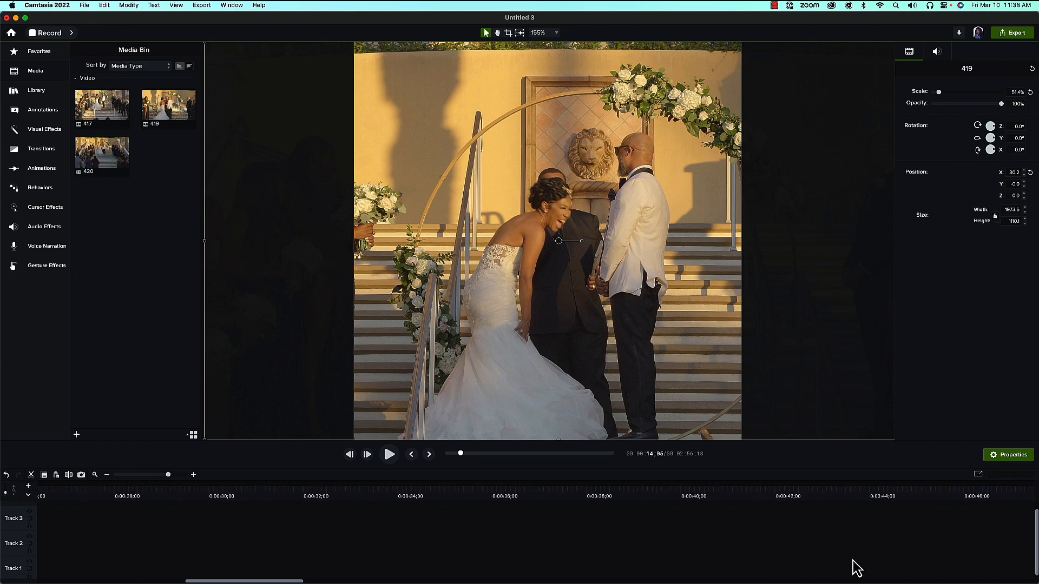
pyautogui.hscroll(10, 856, 568)
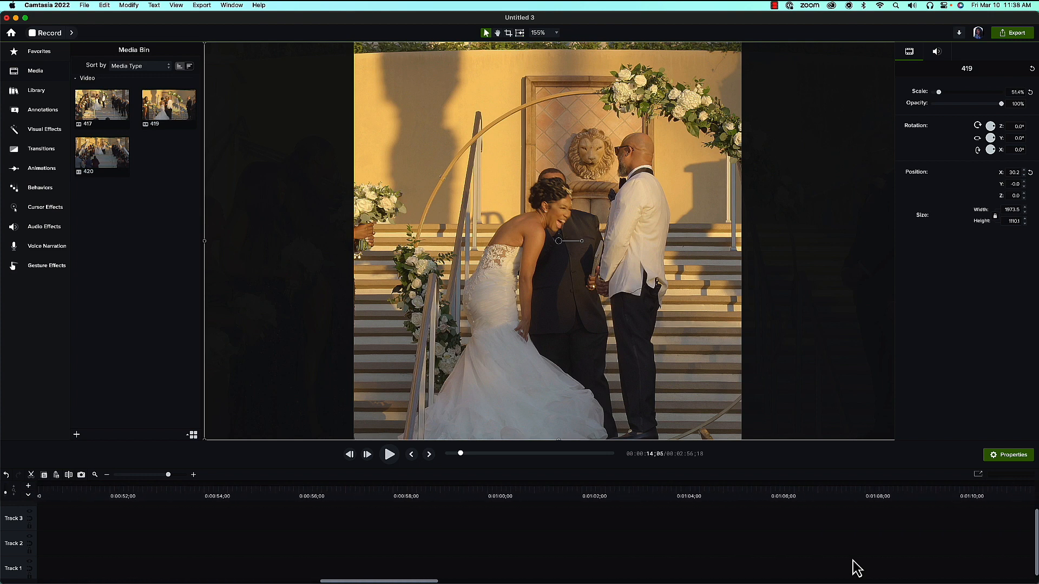
pyautogui.hscroll(-20, 857, 568)
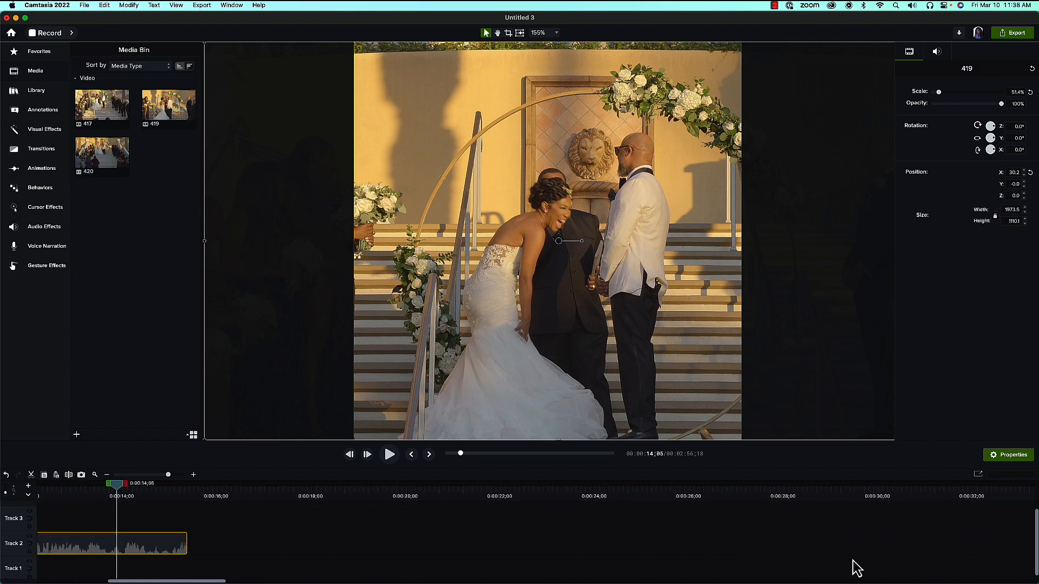
pyautogui.hscroll(-3, 856, 568)
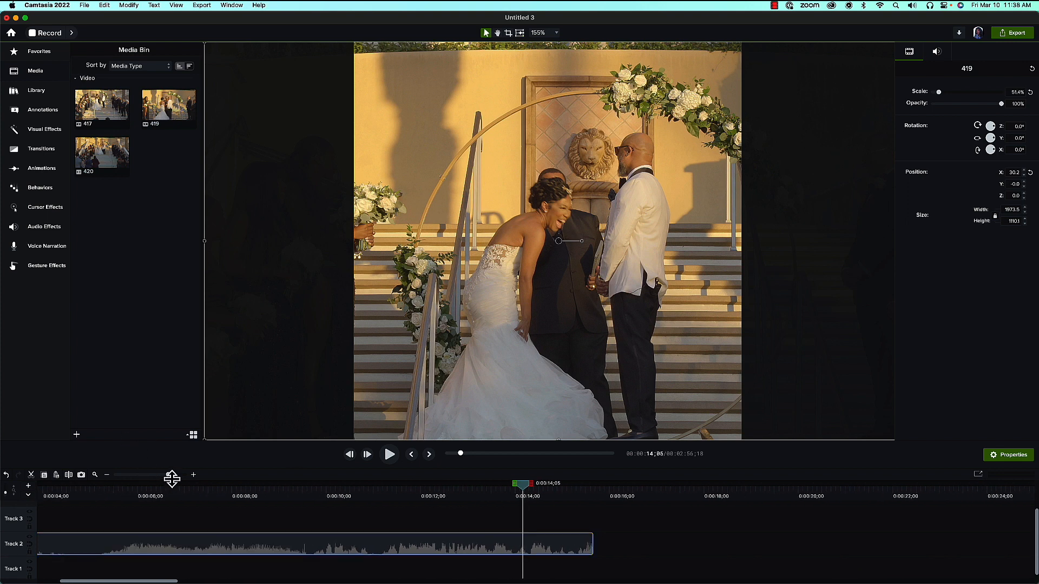
pyautogui.moveTo(168, 474); pyautogui.dragTo(150, 475)
pyautogui.moveTo(947, 544); pyautogui.dragTo(432, 547)
pyautogui.moveTo(585, 548); pyautogui.dragTo(410, 548)
# - Preview clip 420 from its start, split it at 0:00:22;01 and delete everything after the cut
pyautogui.scroll(1, 243, 499)
pyautogui.moveTo(125, 483)
pyautogui.mouseDown()
pyautogui.moveTo(168, 486)
pyautogui.moveTo(136, 485)
pyautogui.mouseUp()
pyautogui.press('space')
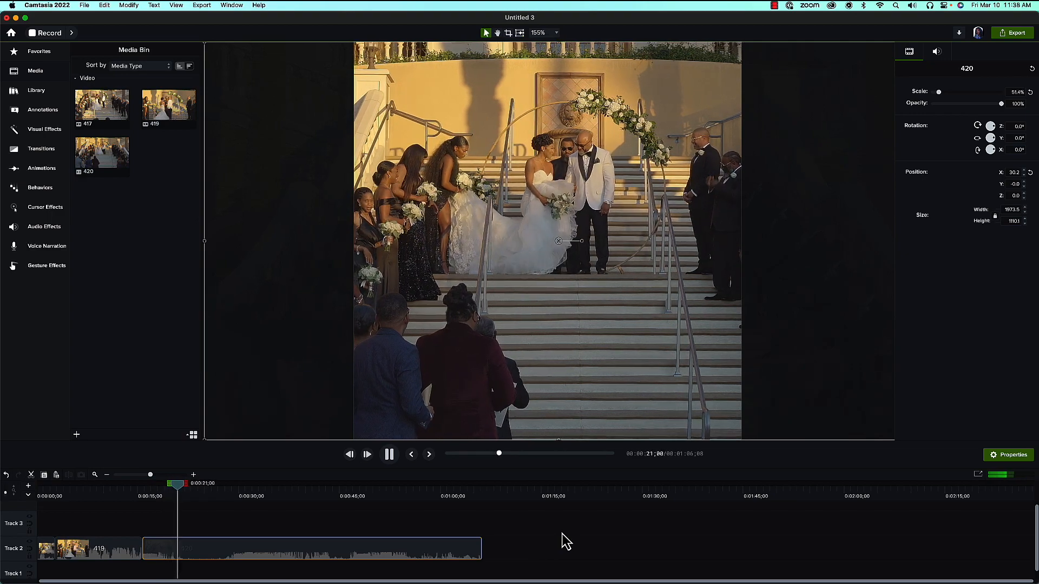
pyautogui.press('space')
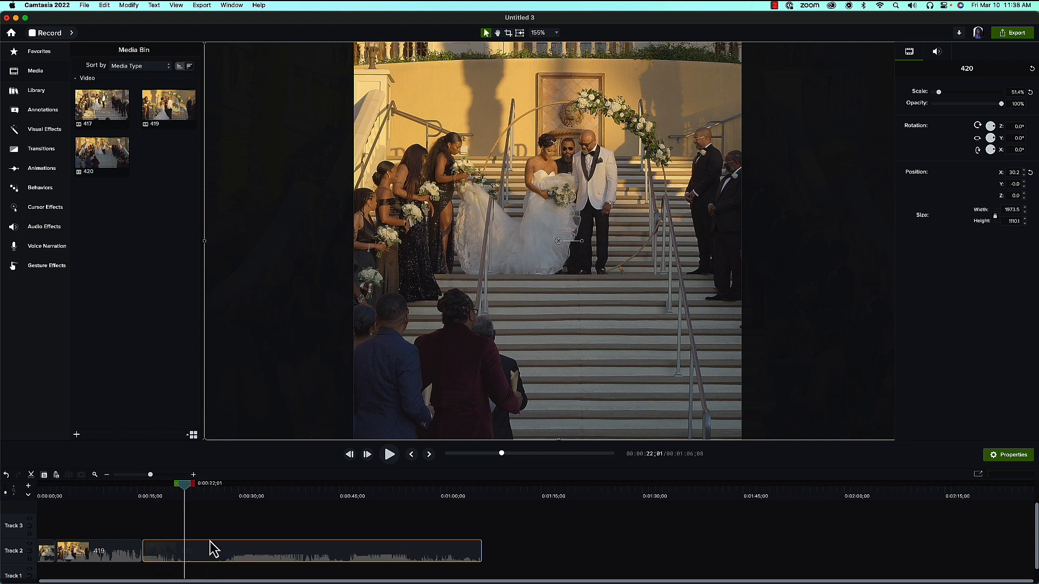
pyautogui.scroll(-1, 213, 555)
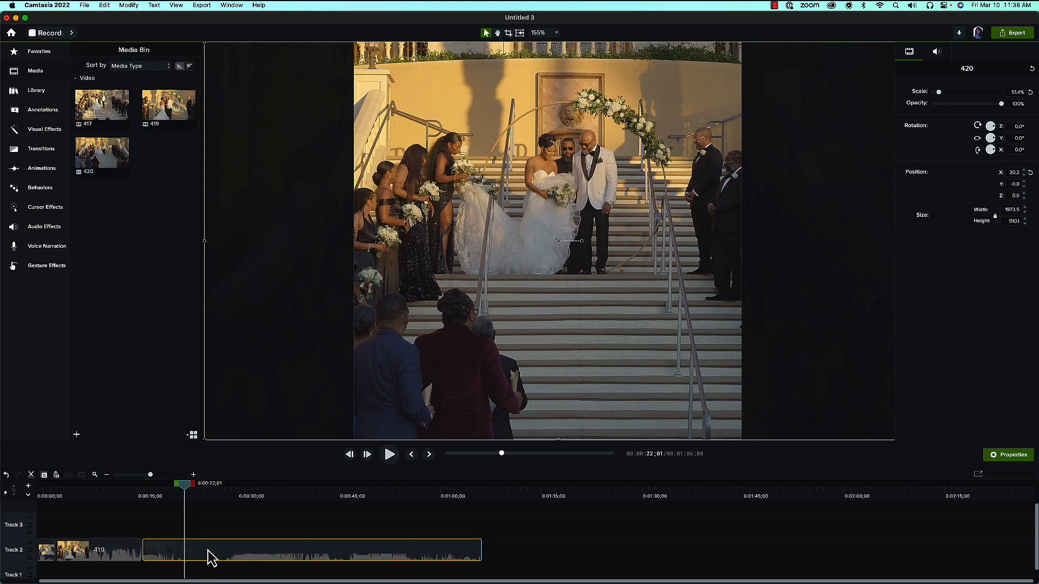
pyautogui.scroll(-1, 209, 552)
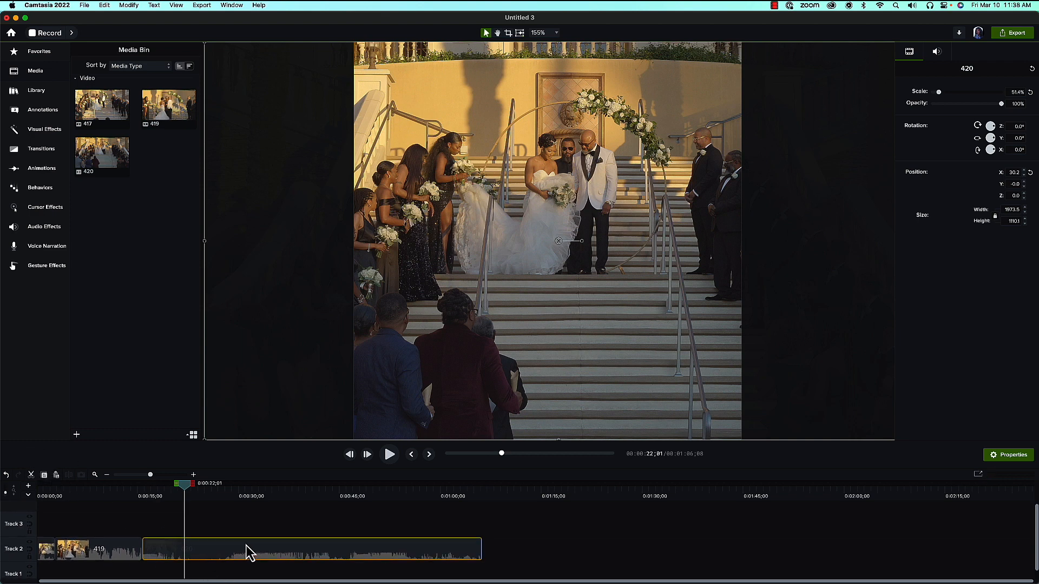
pyautogui.scroll(2, 246, 552)
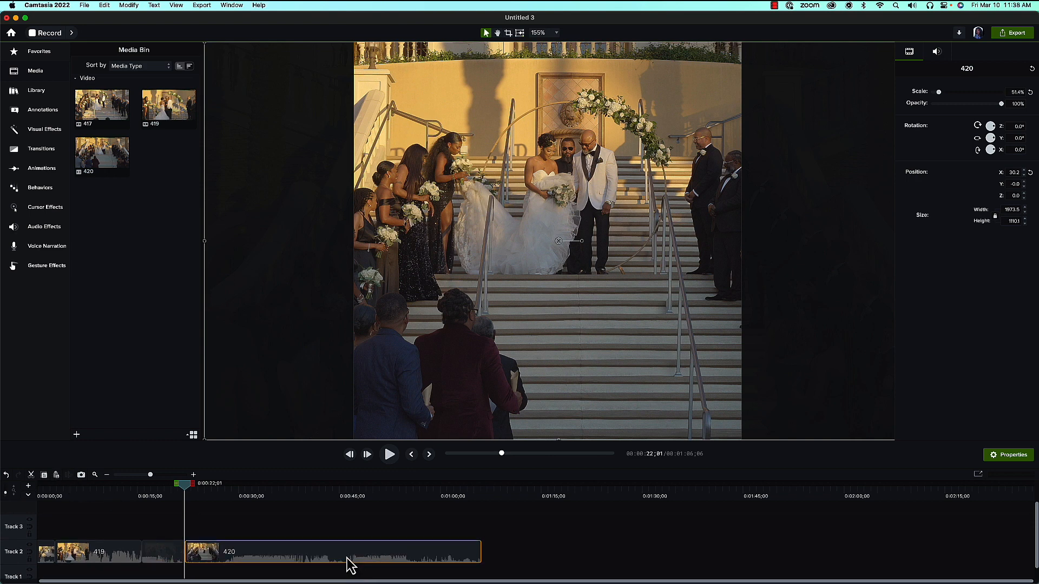
pyautogui.press('Delete')
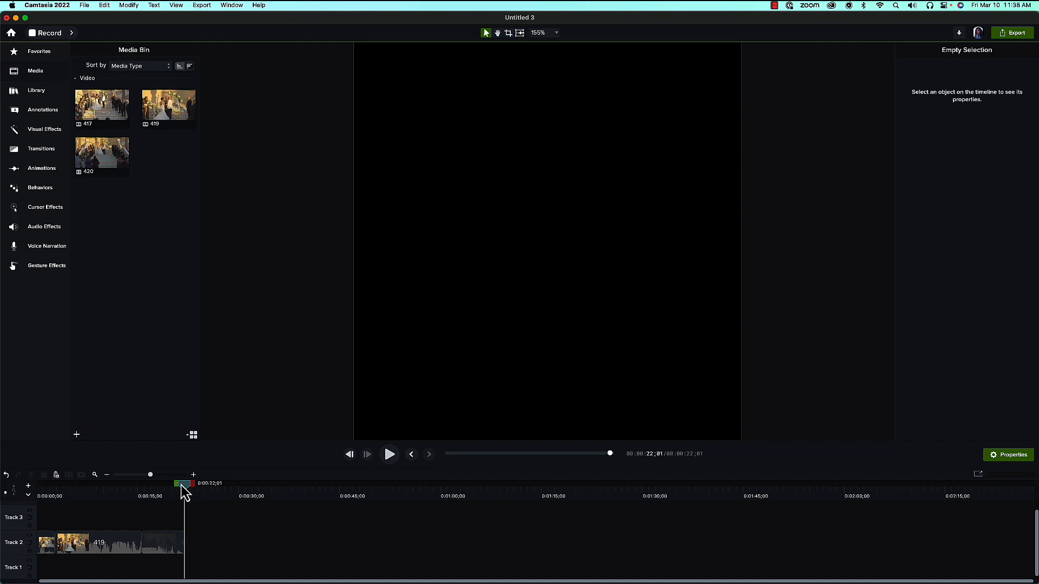
# - Play the assembled sequence from the beginning of the timeline to review the cuts between clips 417, 419 and 420
pyautogui.moveTo(181, 485); pyautogui.dragTo(31, 482)
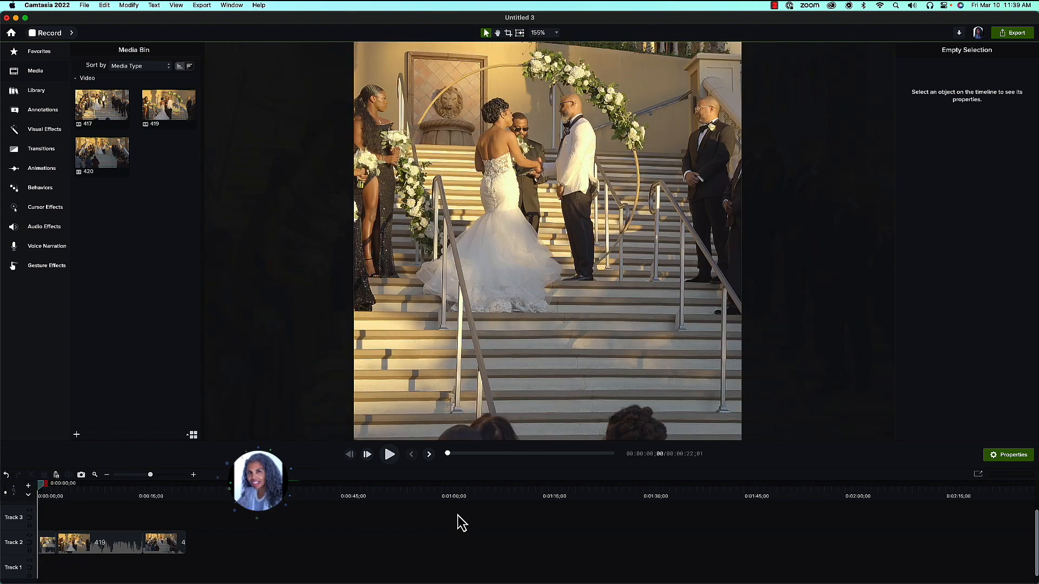
pyautogui.click(389, 454)
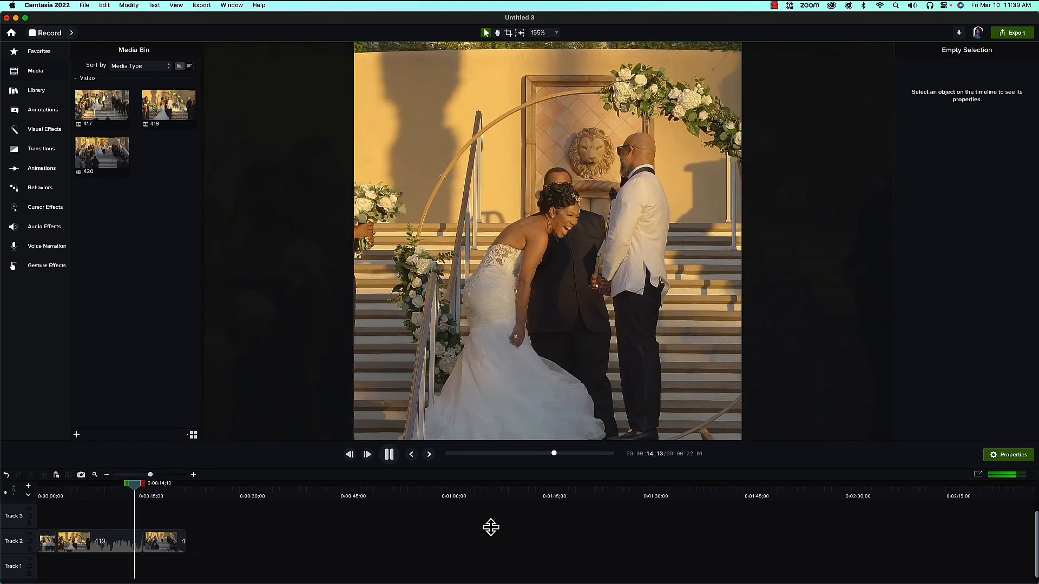
pyautogui.press('space')
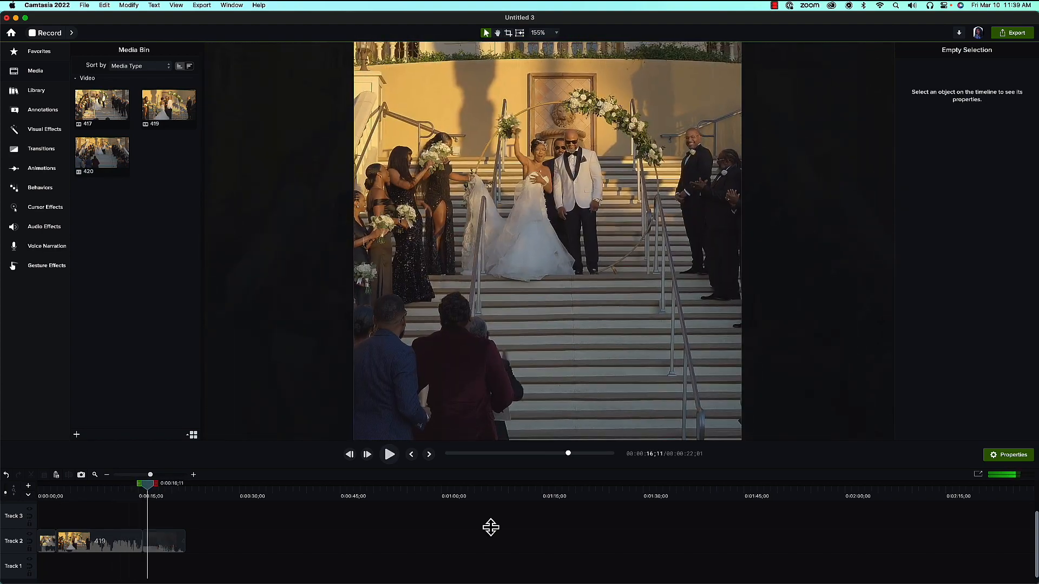
pyautogui.scroll(2, 289, 548)
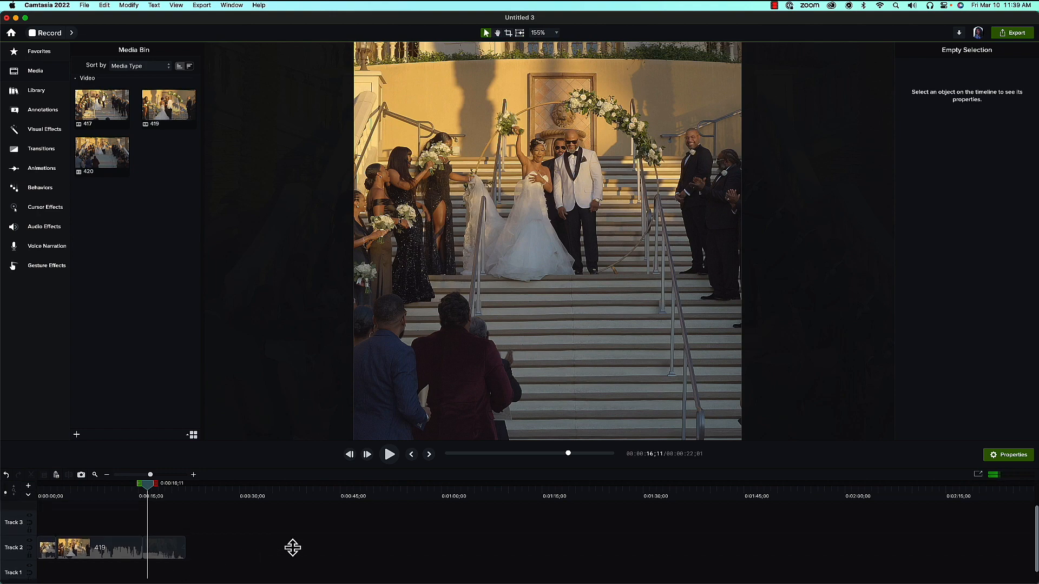
# - Play the start of clip 420 to check the cut from clip 419, and return the playhead to the timeline's beginning
pyautogui.press('space')
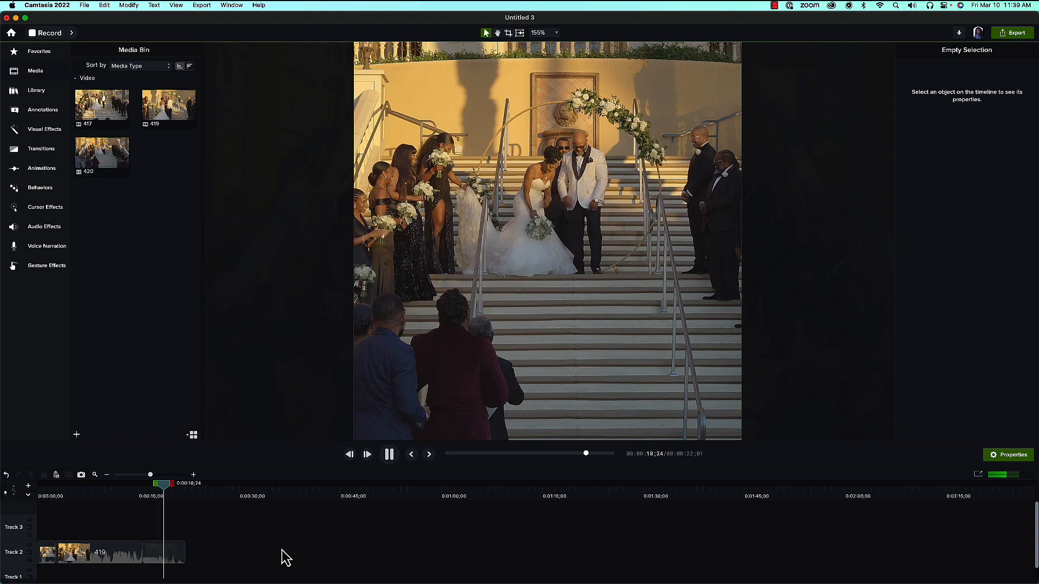
pyautogui.press('space')
pyautogui.moveTo(183, 489); pyautogui.dragTo(23, 492)
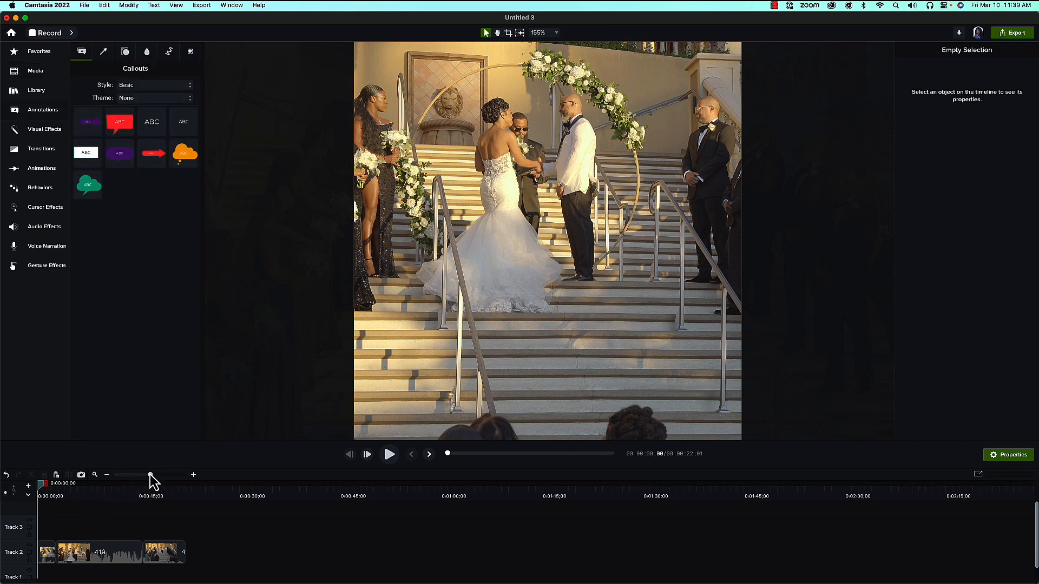
# - Add a plain white text callout without a background to Track 3, starting at the beginning of the timeline
pyautogui.moveTo(150, 475); pyautogui.dragTo(171, 475)
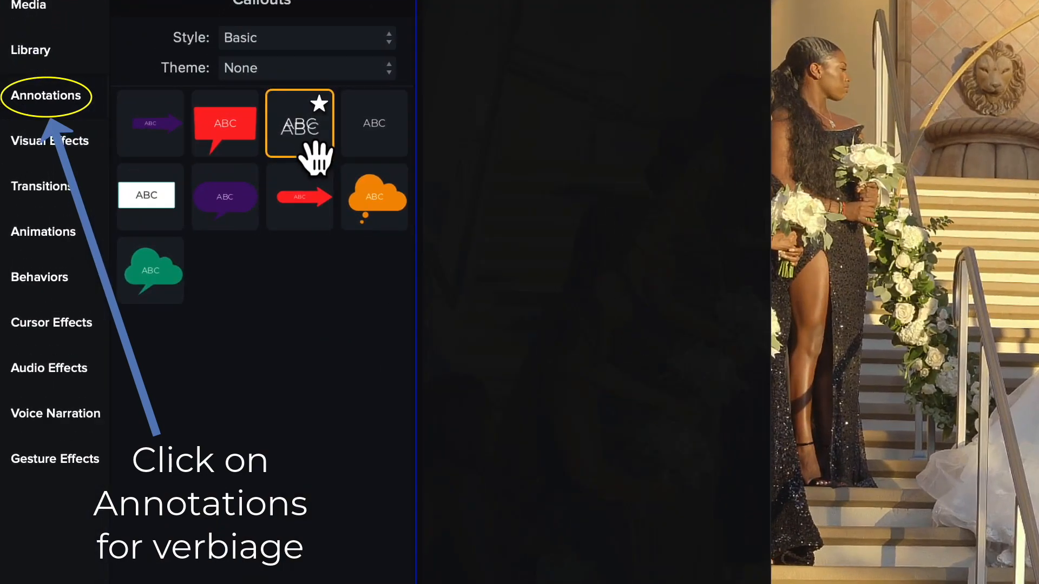
pyautogui.moveTo(158, 129); pyautogui.dragTo(152, 194)
pyautogui.moveTo(300, 292); pyautogui.dragTo(283, 583)
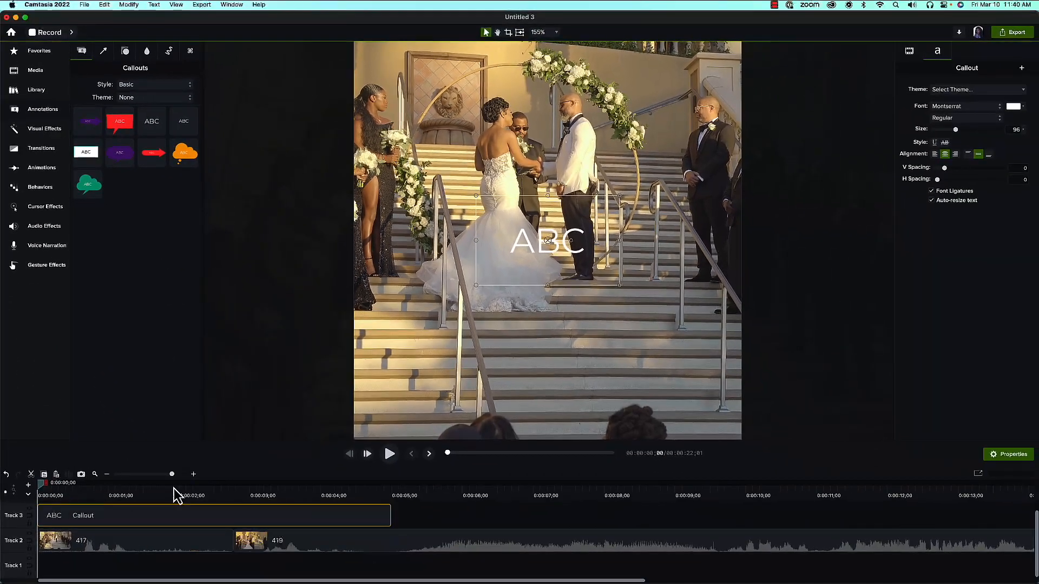
# - Adjust the callout's end on Track 3 so it lasts 0:00:03;07
pyautogui.moveTo(389, 516); pyautogui.dragTo(67, 509)
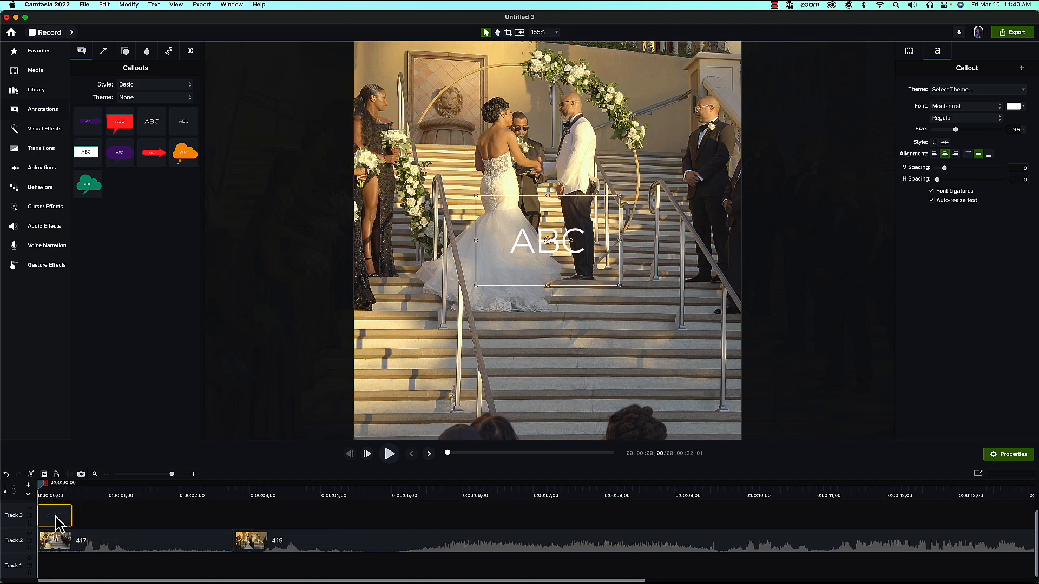
pyautogui.moveTo(68, 515); pyautogui.dragTo(69, 515)
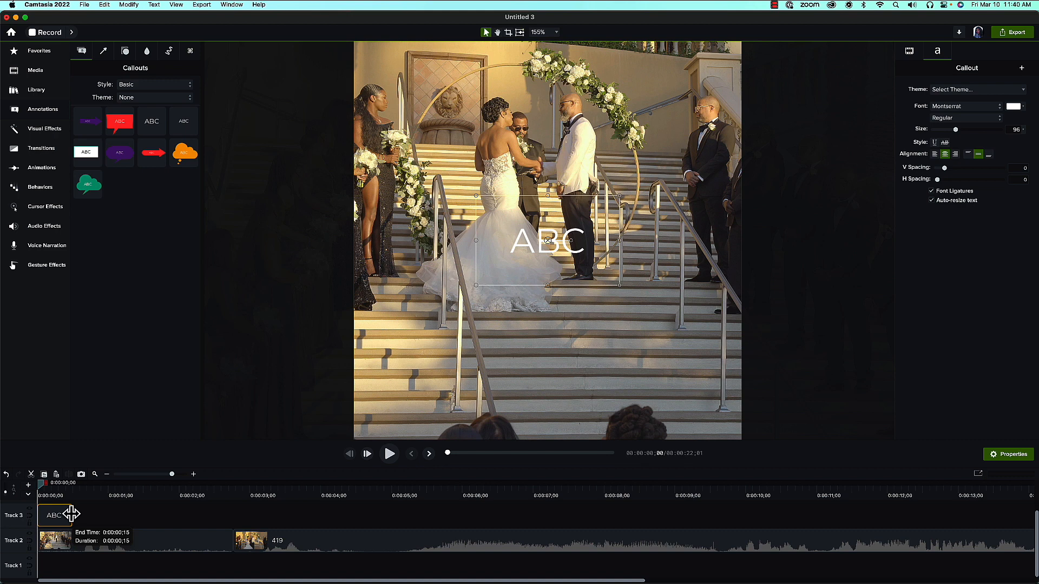
pyautogui.moveTo(76, 514); pyautogui.dragTo(269, 517)
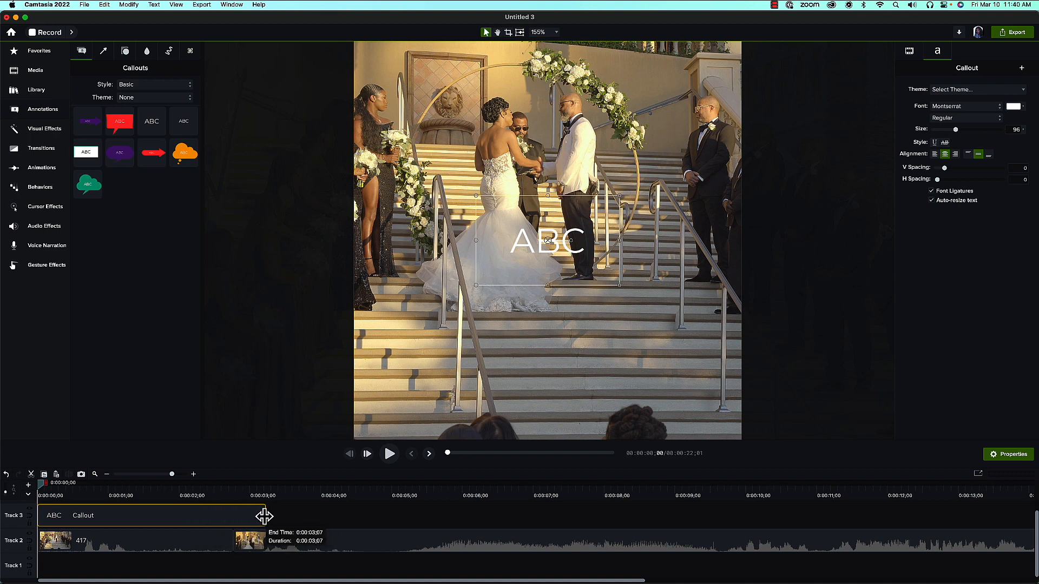
# - Replace the callout text with "The Shy Bride", widen its box to fit one line, and place it over the steps below the couple
pyautogui.doubleClick(560, 245)
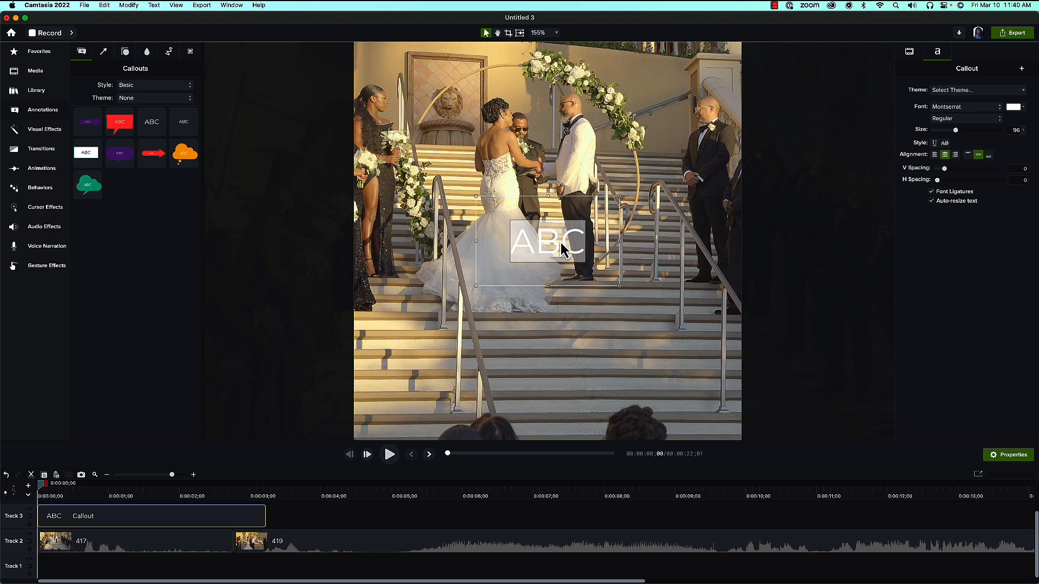
pyautogui.write('The S')
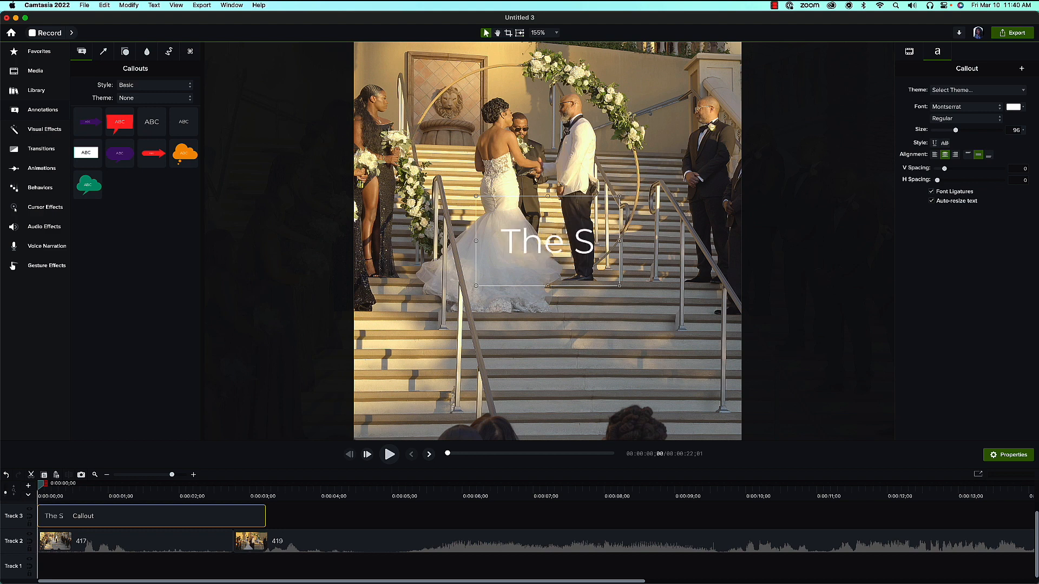
pyautogui.write('hy Bride')
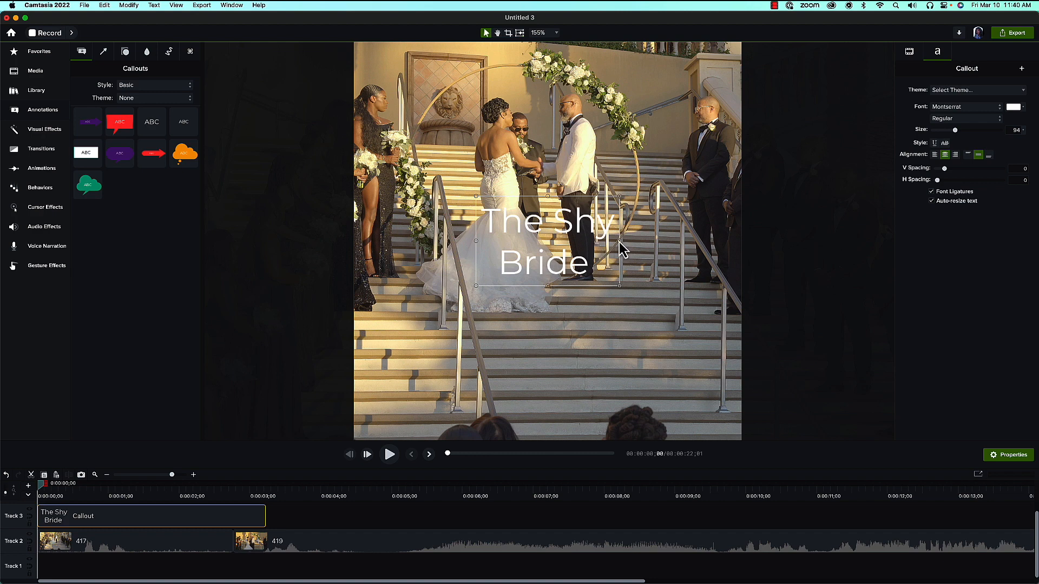
pyautogui.moveTo(620, 241); pyautogui.dragTo(741, 251)
pyautogui.moveTo(676, 263); pyautogui.dragTo(671, 340)
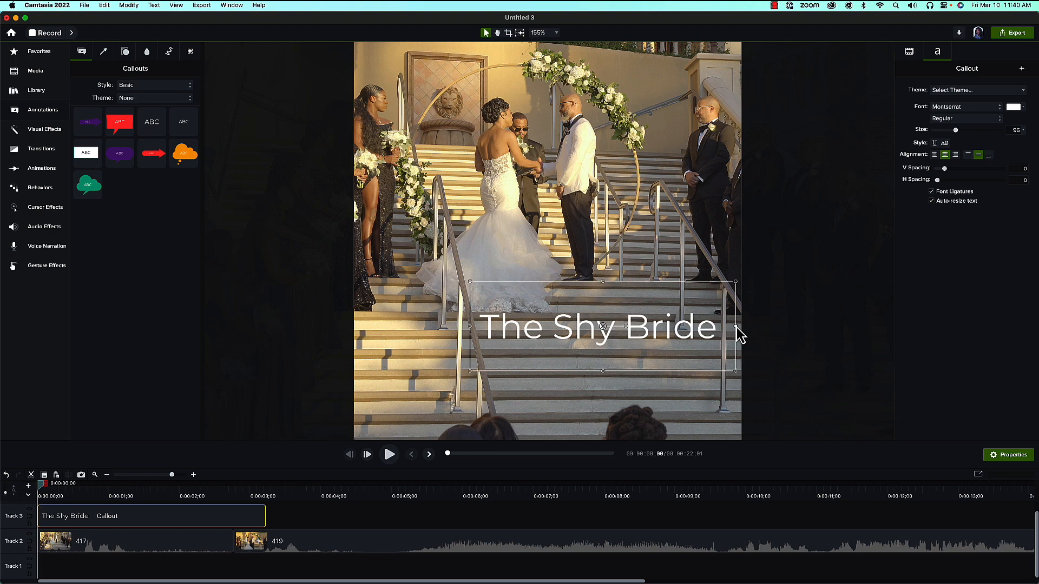
# - Change the font of the "The Shy Bride" callout to Lato with the Heavy weight
pyautogui.doubleClick(669, 338)
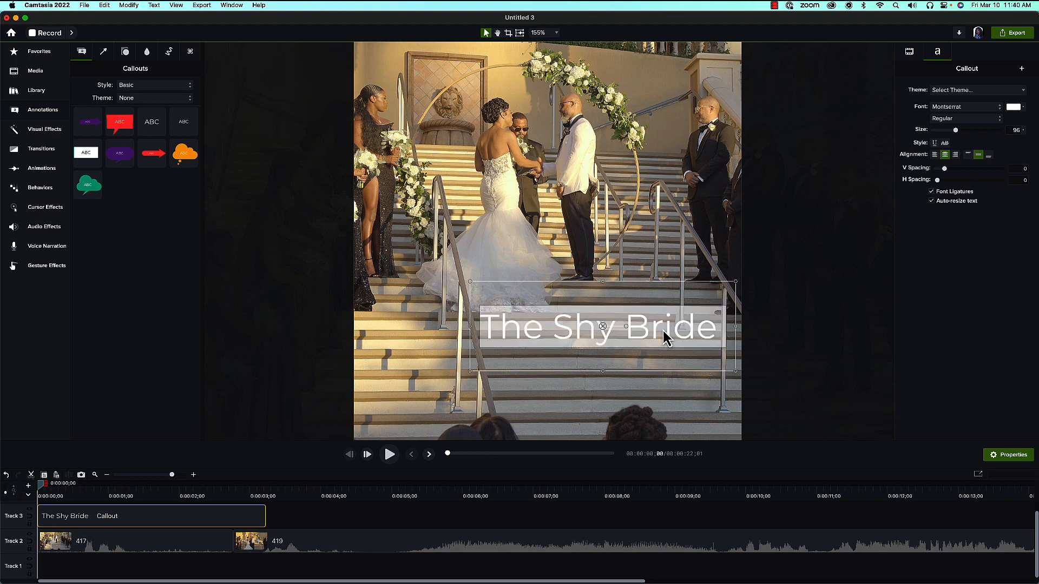
pyautogui.click(1000, 107)
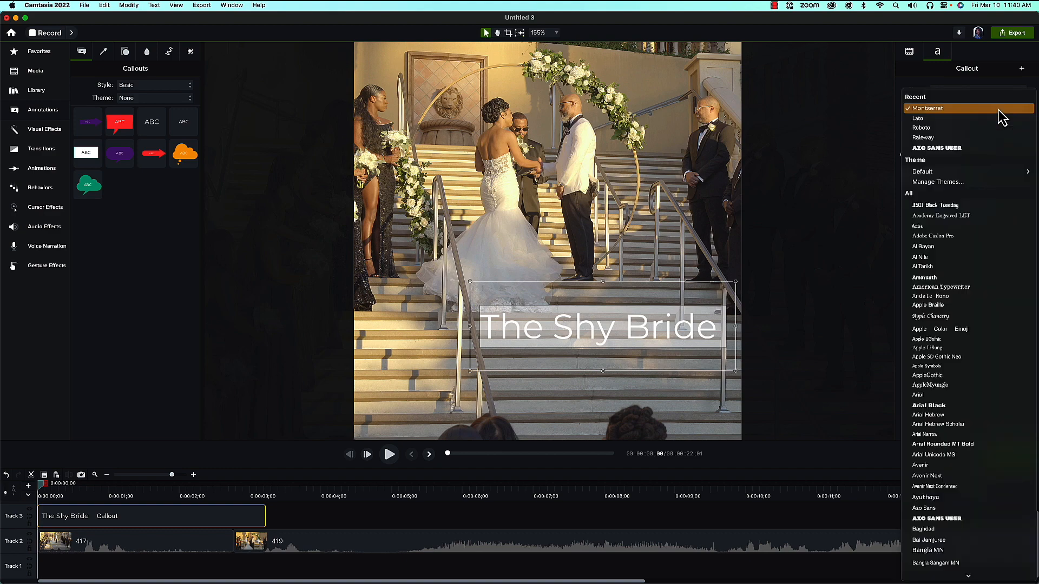
pyautogui.click(917, 120)
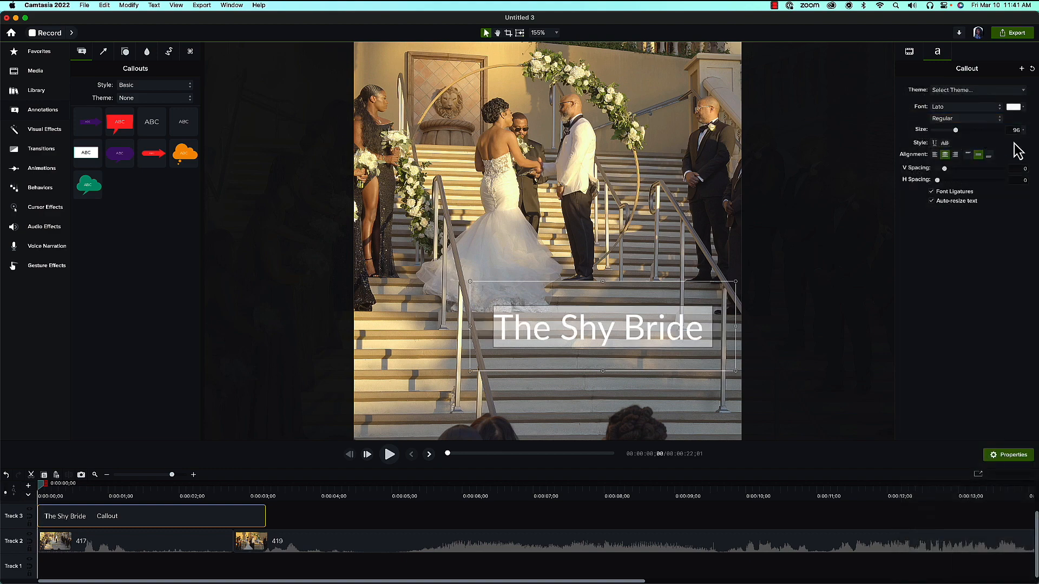
pyautogui.click(1000, 119)
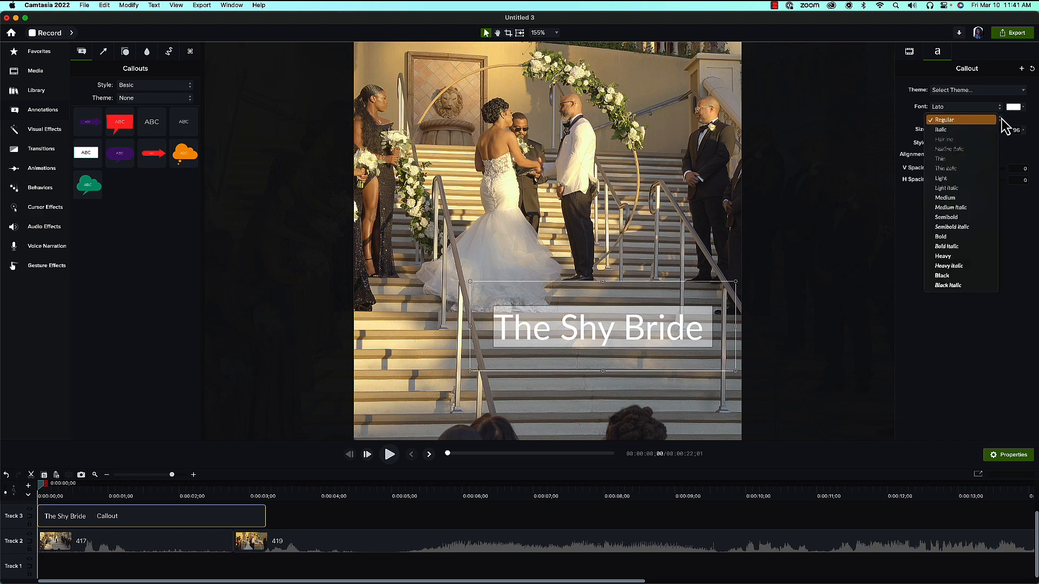
pyautogui.click(945, 256)
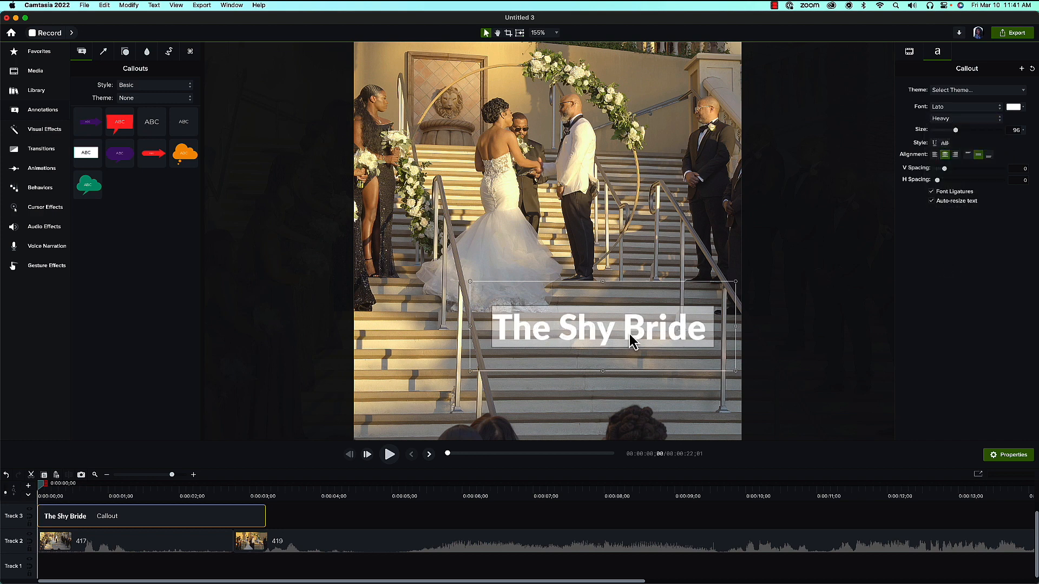
# - Set the text colour of the "The Shy Bride" callout to black and deselect it
pyautogui.click(1020, 108)
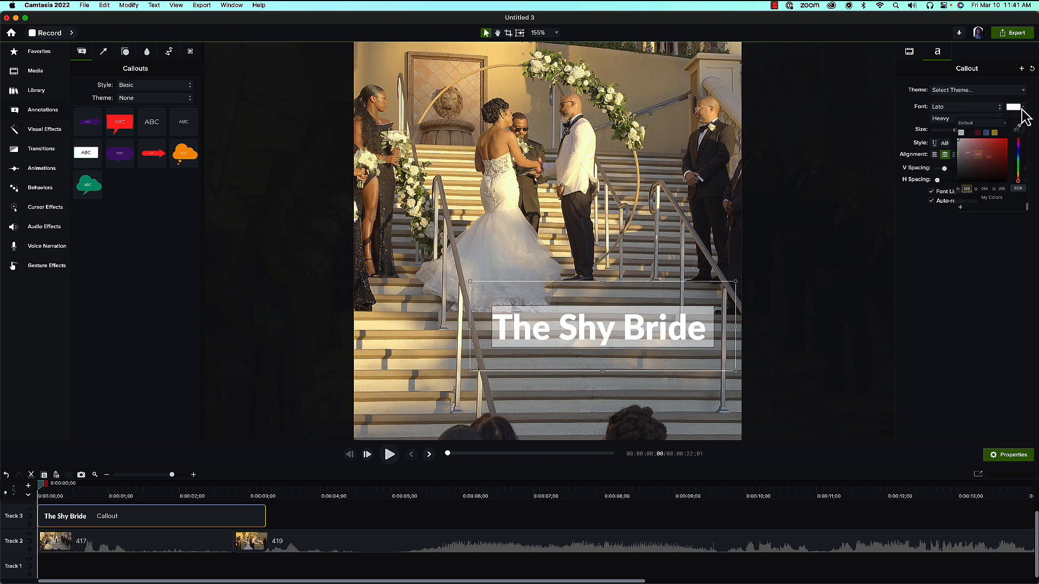
pyautogui.click(955, 140)
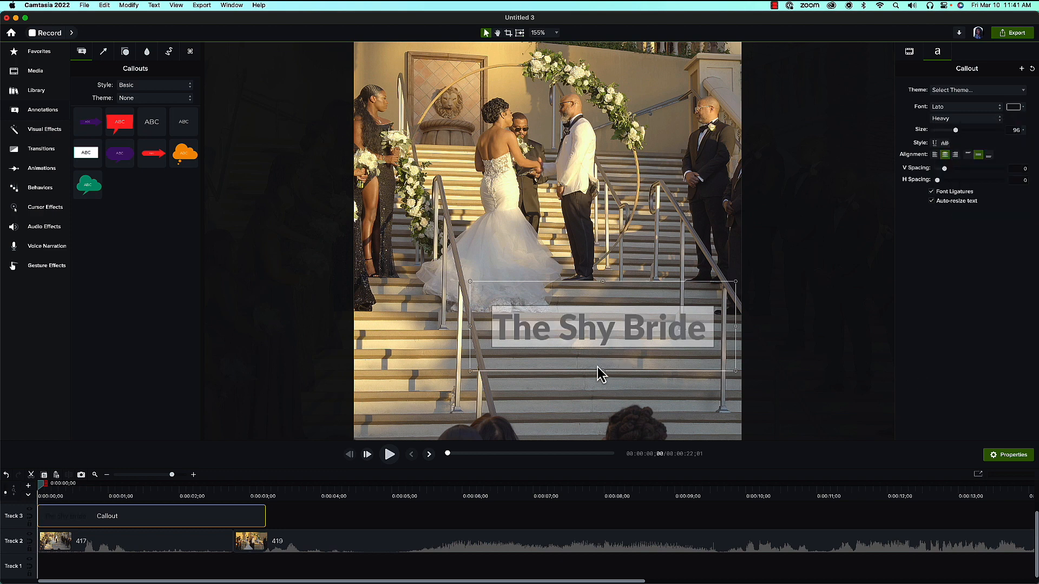
pyautogui.click(610, 381)
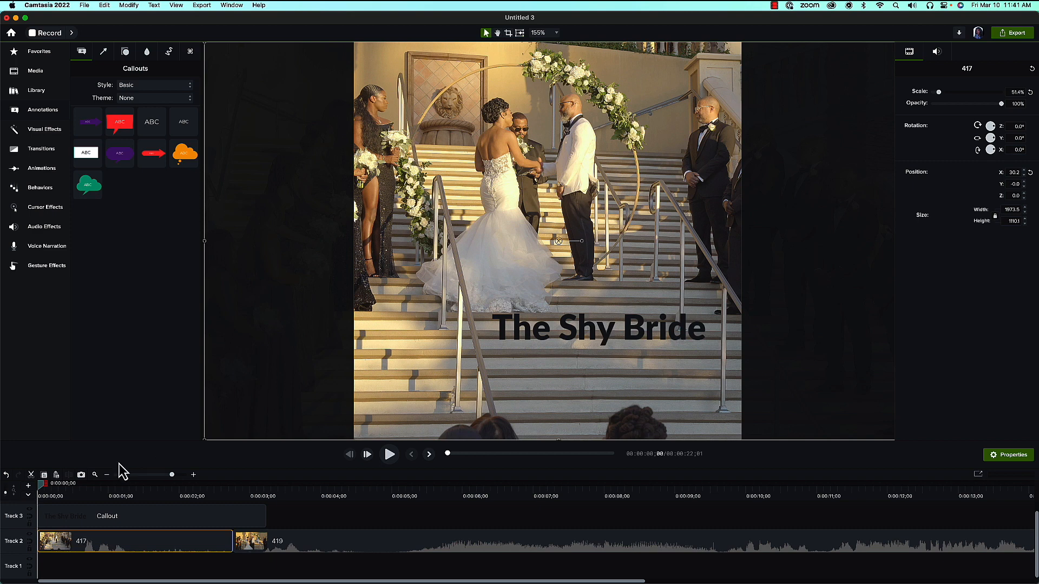
# - Play the opening seconds to check the title over clips 417 and 419, and return the playhead to 0:00:00;00
pyautogui.click(389, 455)
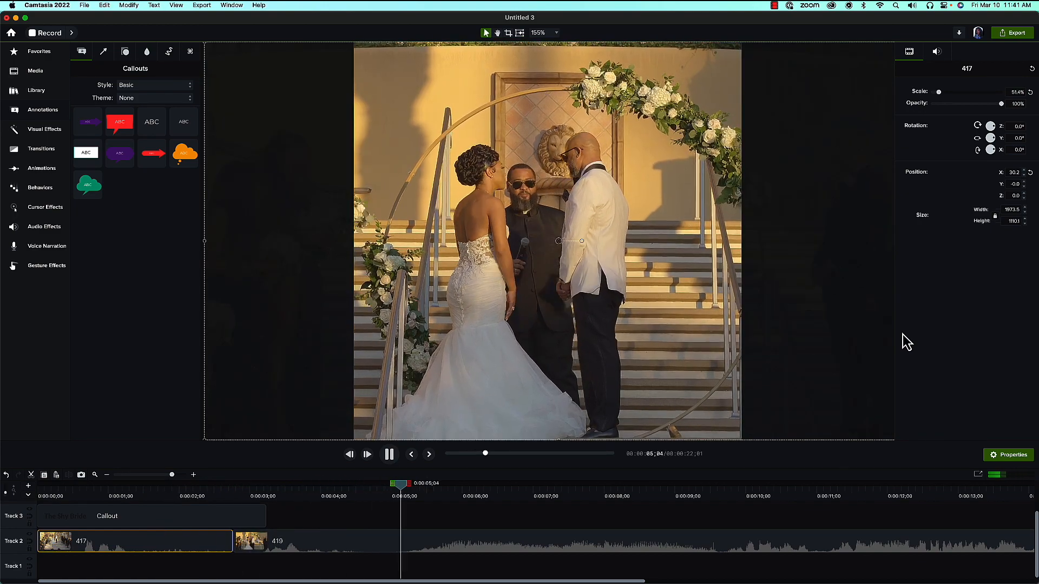
pyautogui.press('space')
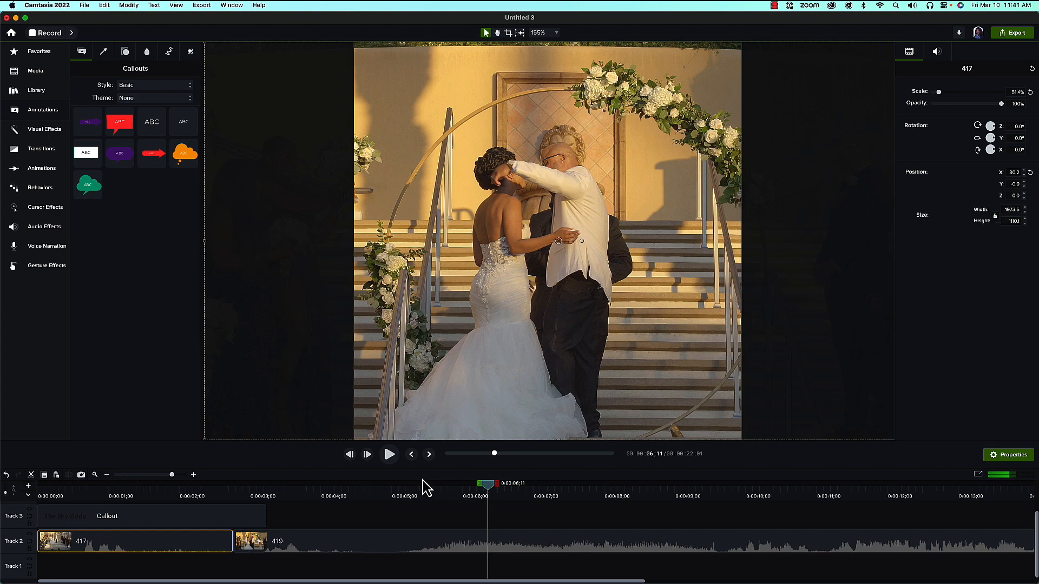
pyautogui.moveTo(487, 485); pyautogui.dragTo(48, 496)
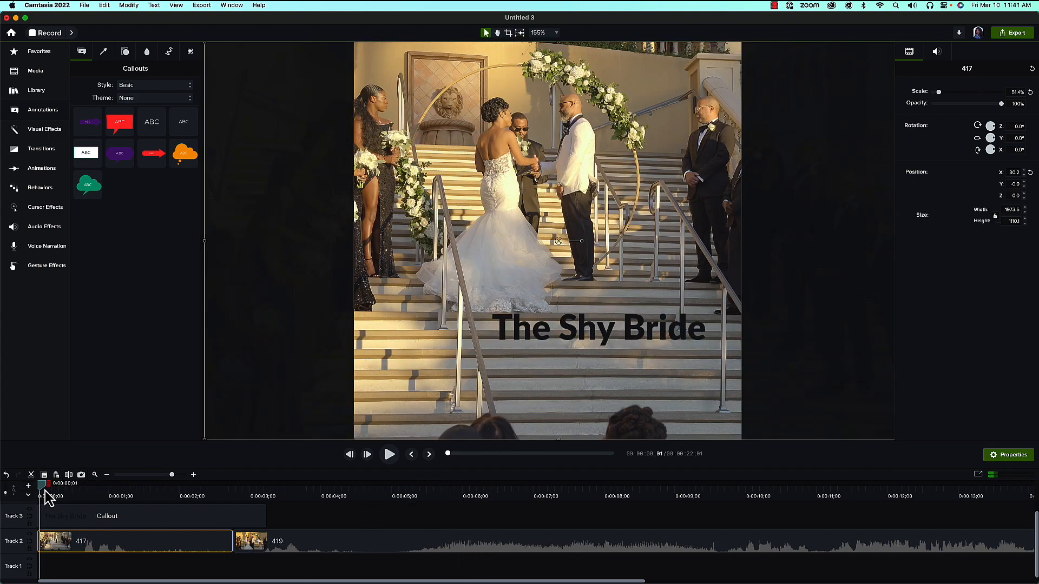
pyautogui.moveTo(42, 482); pyautogui.dragTo(37, 486)
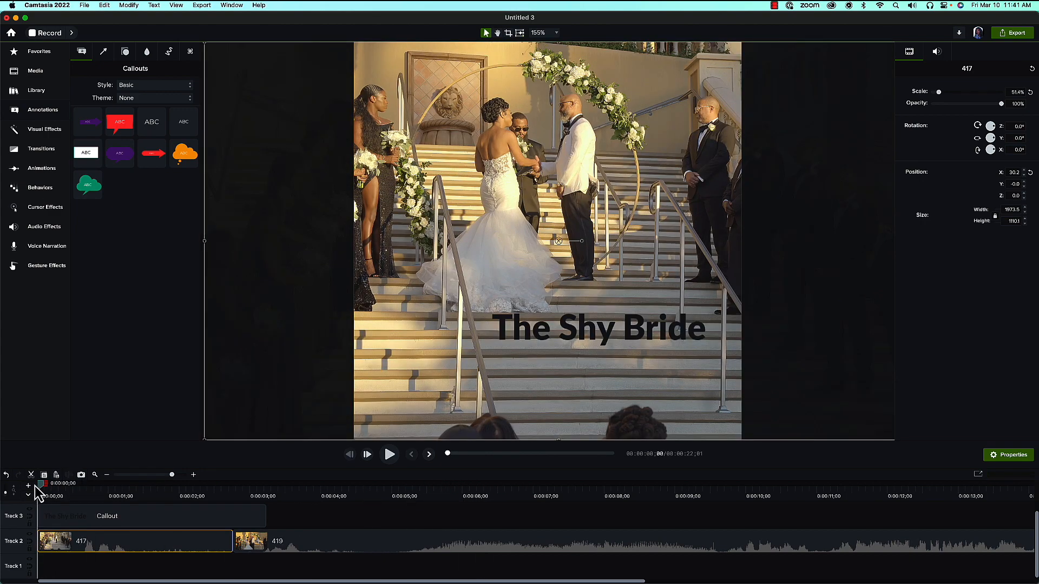
# - Shift the title slightly down and to the left on the canvas and apply the Explode behavior to it
pyautogui.moveTo(602, 336)
pyautogui.mouseDown()
pyautogui.moveTo(572, 238)
pyautogui.moveTo(612, 147)
pyautogui.moveTo(576, 119)
pyautogui.moveTo(638, 273)
pyautogui.moveTo(600, 341)
pyautogui.moveTo(580, 340)
pyautogui.moveTo(594, 344)
pyautogui.mouseUp()
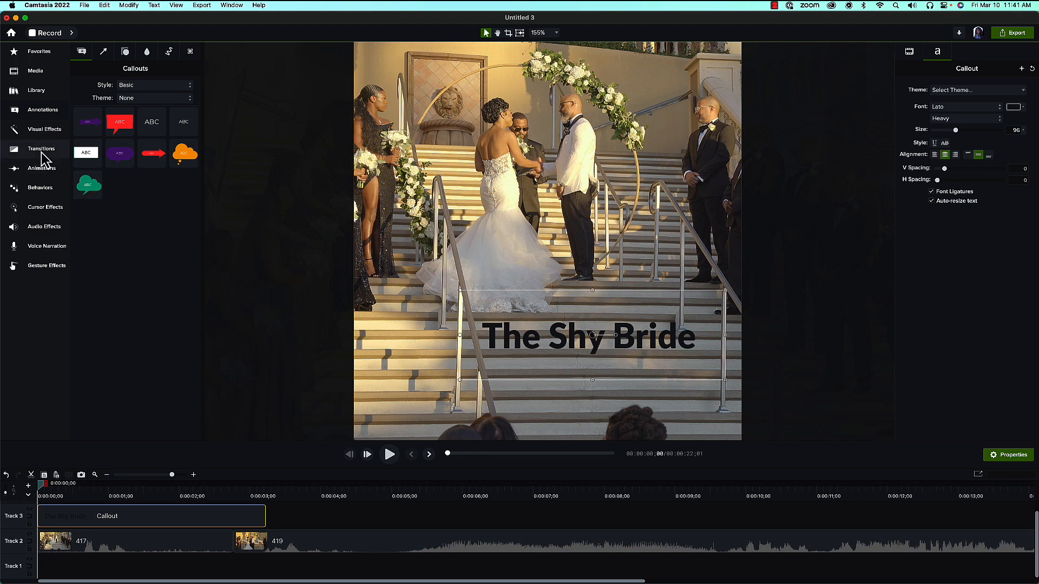
pyautogui.click(43, 189)
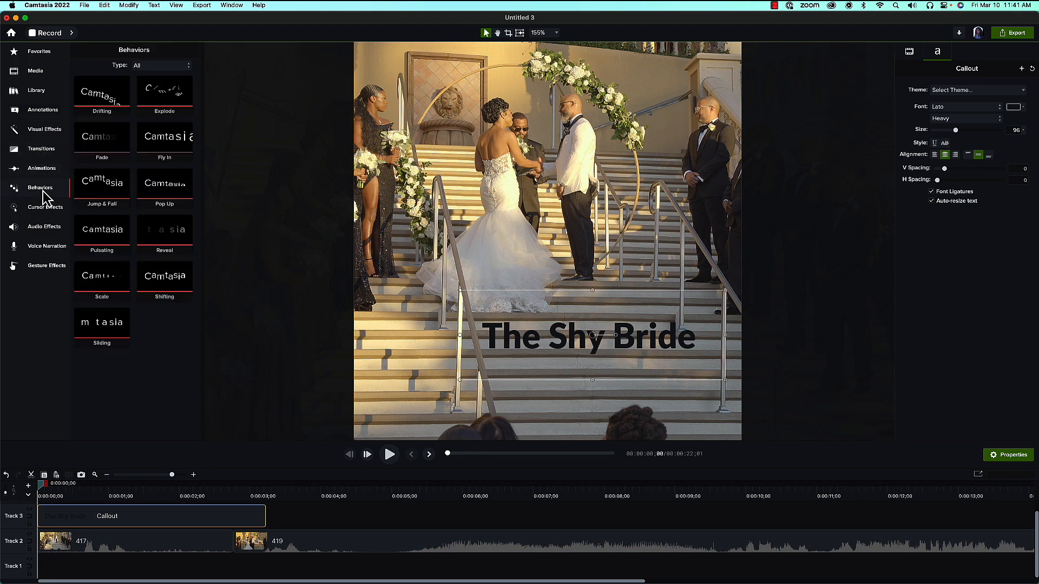
pyautogui.click(158, 106)
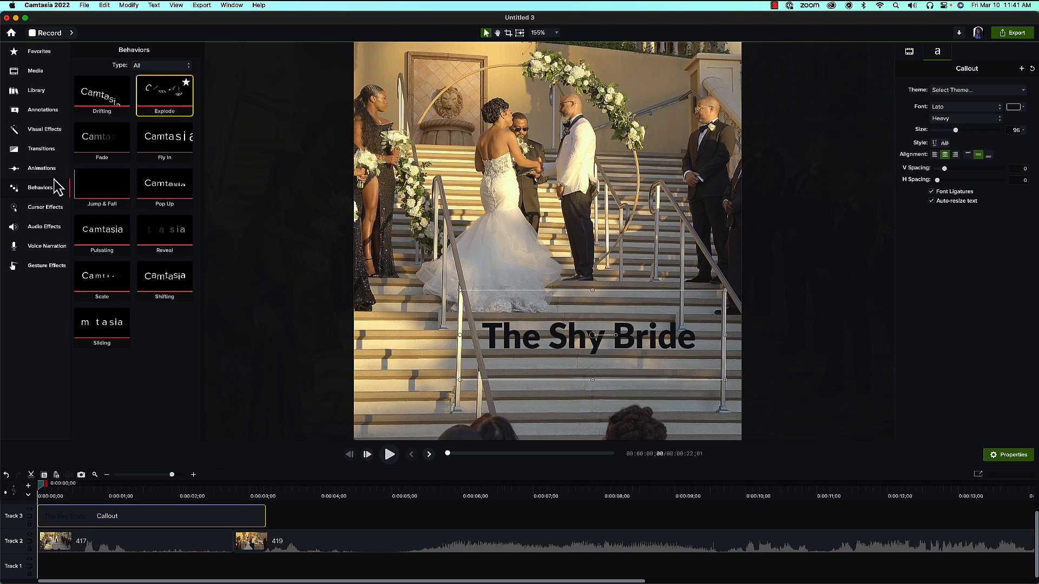
pyautogui.moveTo(174, 103); pyautogui.dragTo(129, 526)
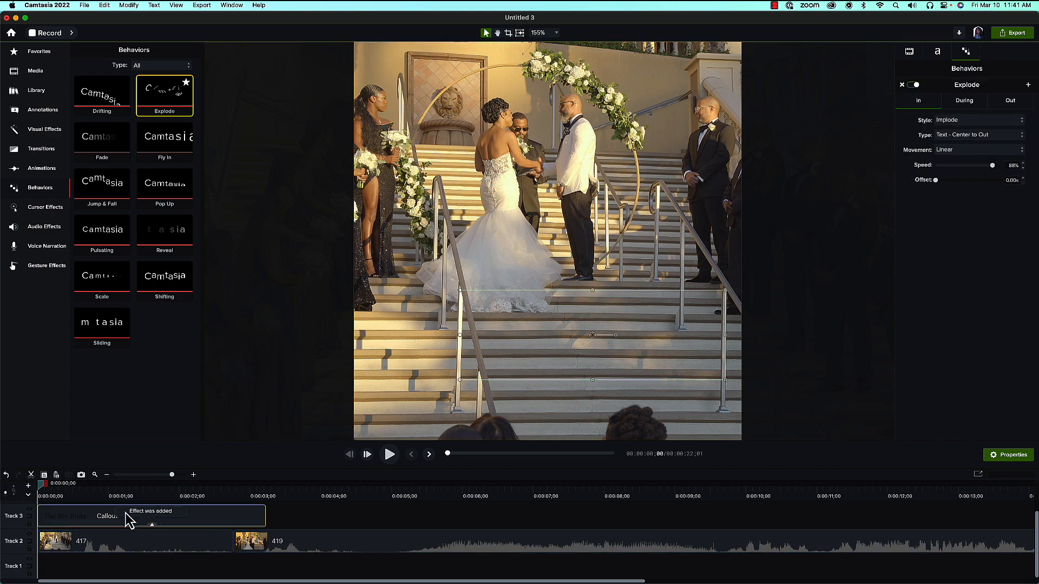
# - Preview the title's Explode animation from the start, and look through the behavior's During and Out settings
pyautogui.press('space')
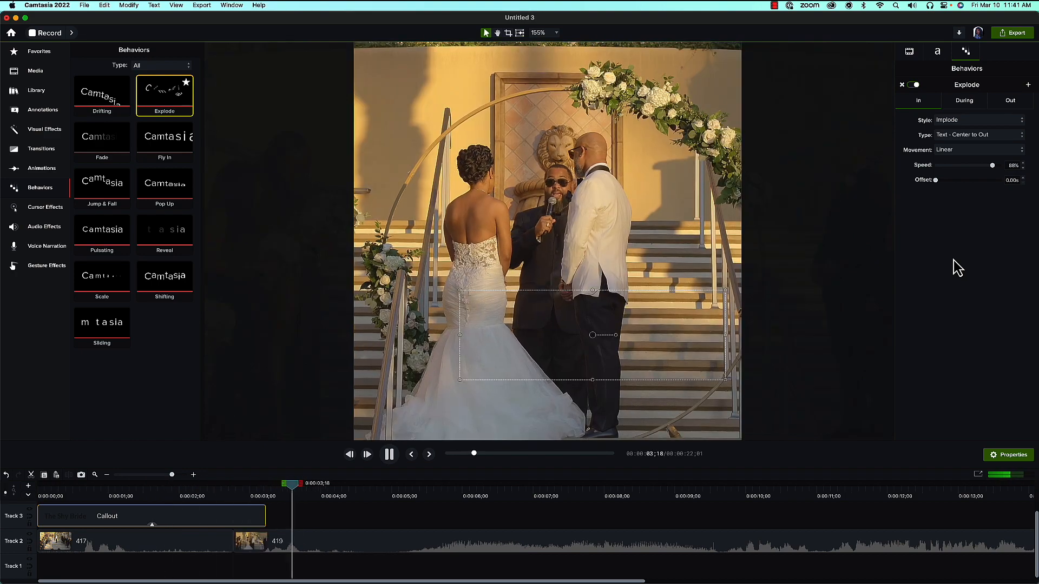
pyautogui.press('space')
pyautogui.moveTo(319, 493); pyautogui.dragTo(134, 492)
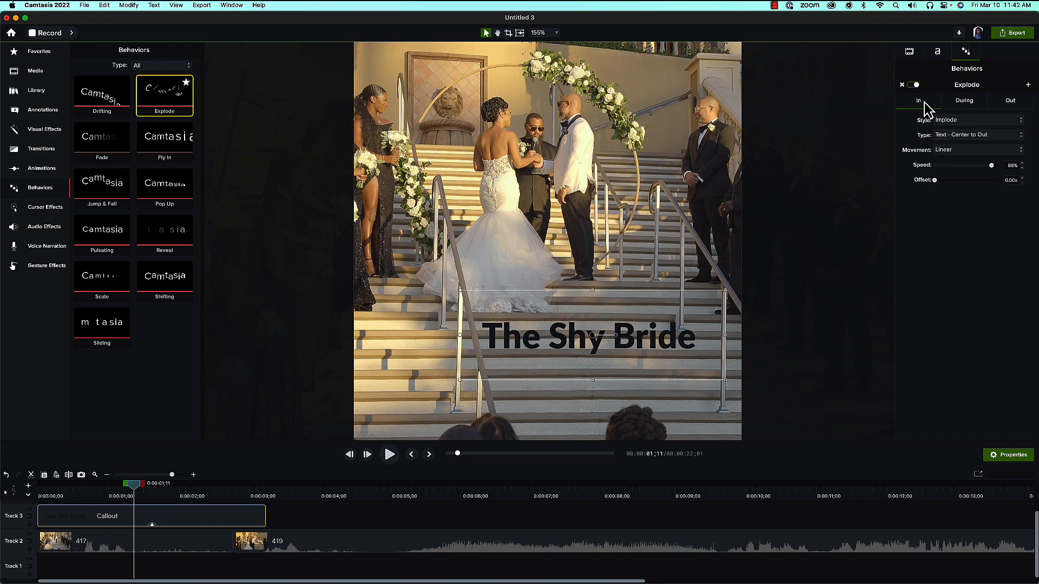
pyautogui.click(974, 104)
pyautogui.click(1015, 102)
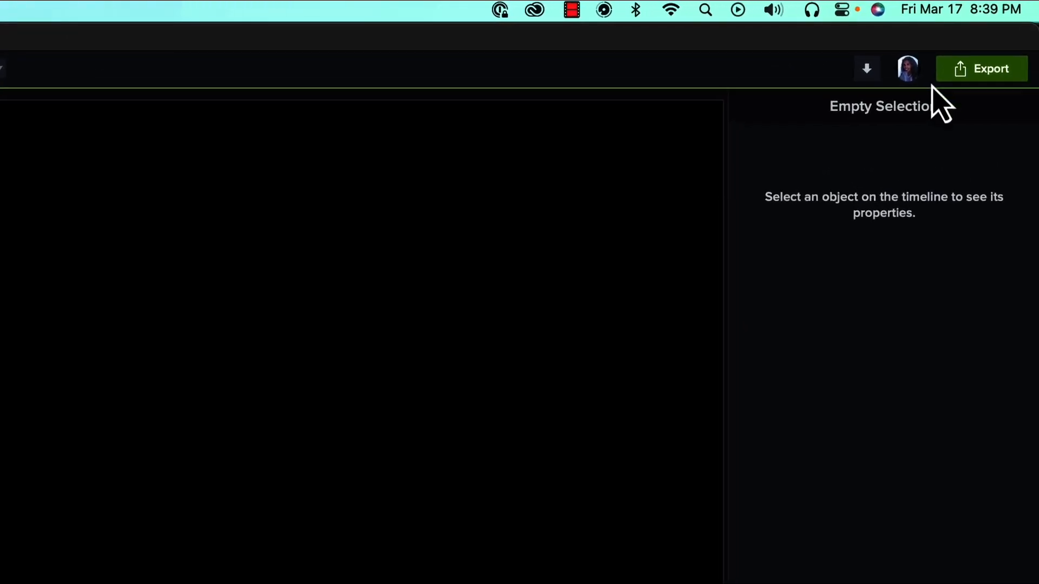
# - Open the export options
pyautogui.click(981, 76)
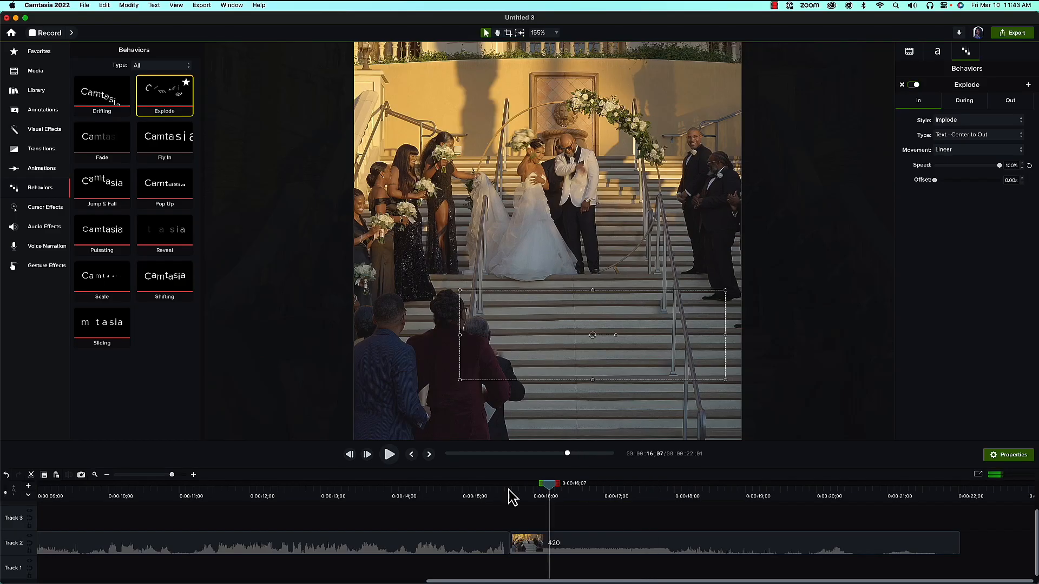
# - Move the playhead back to 0:00:13;04, ahead of the cut between clips 419 and 420
pyautogui.click(336, 494)
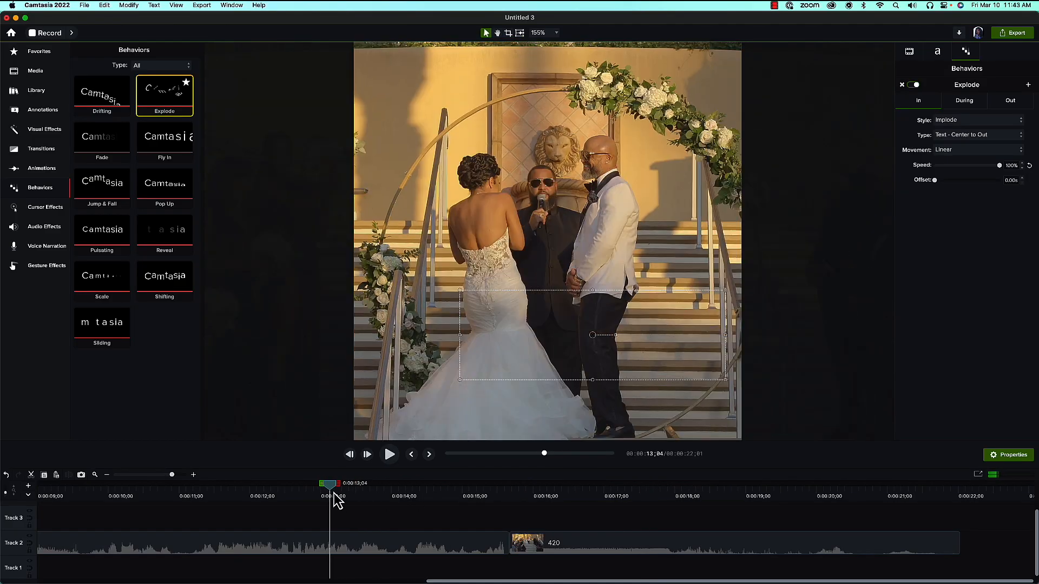